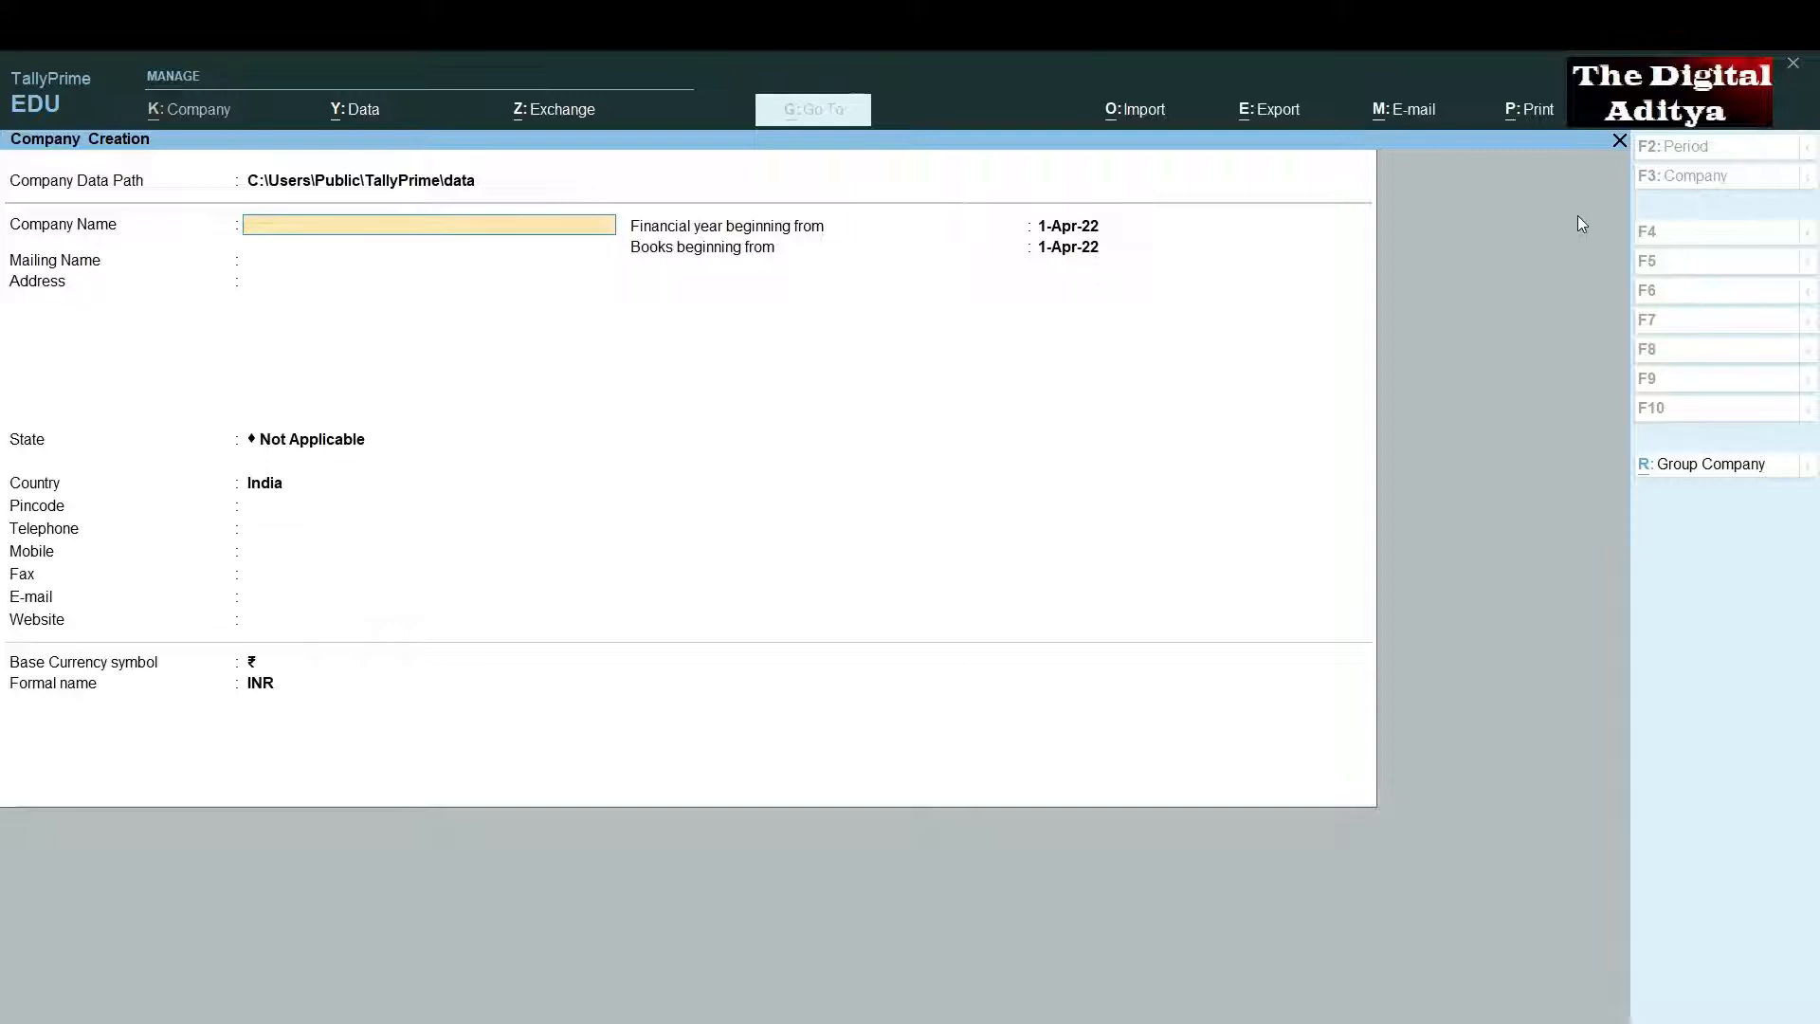
# - Set the new company's name to SHOPMART and accept the same mailing name
pyautogui.write('SHOPMART')
pyautogui.press('Return')
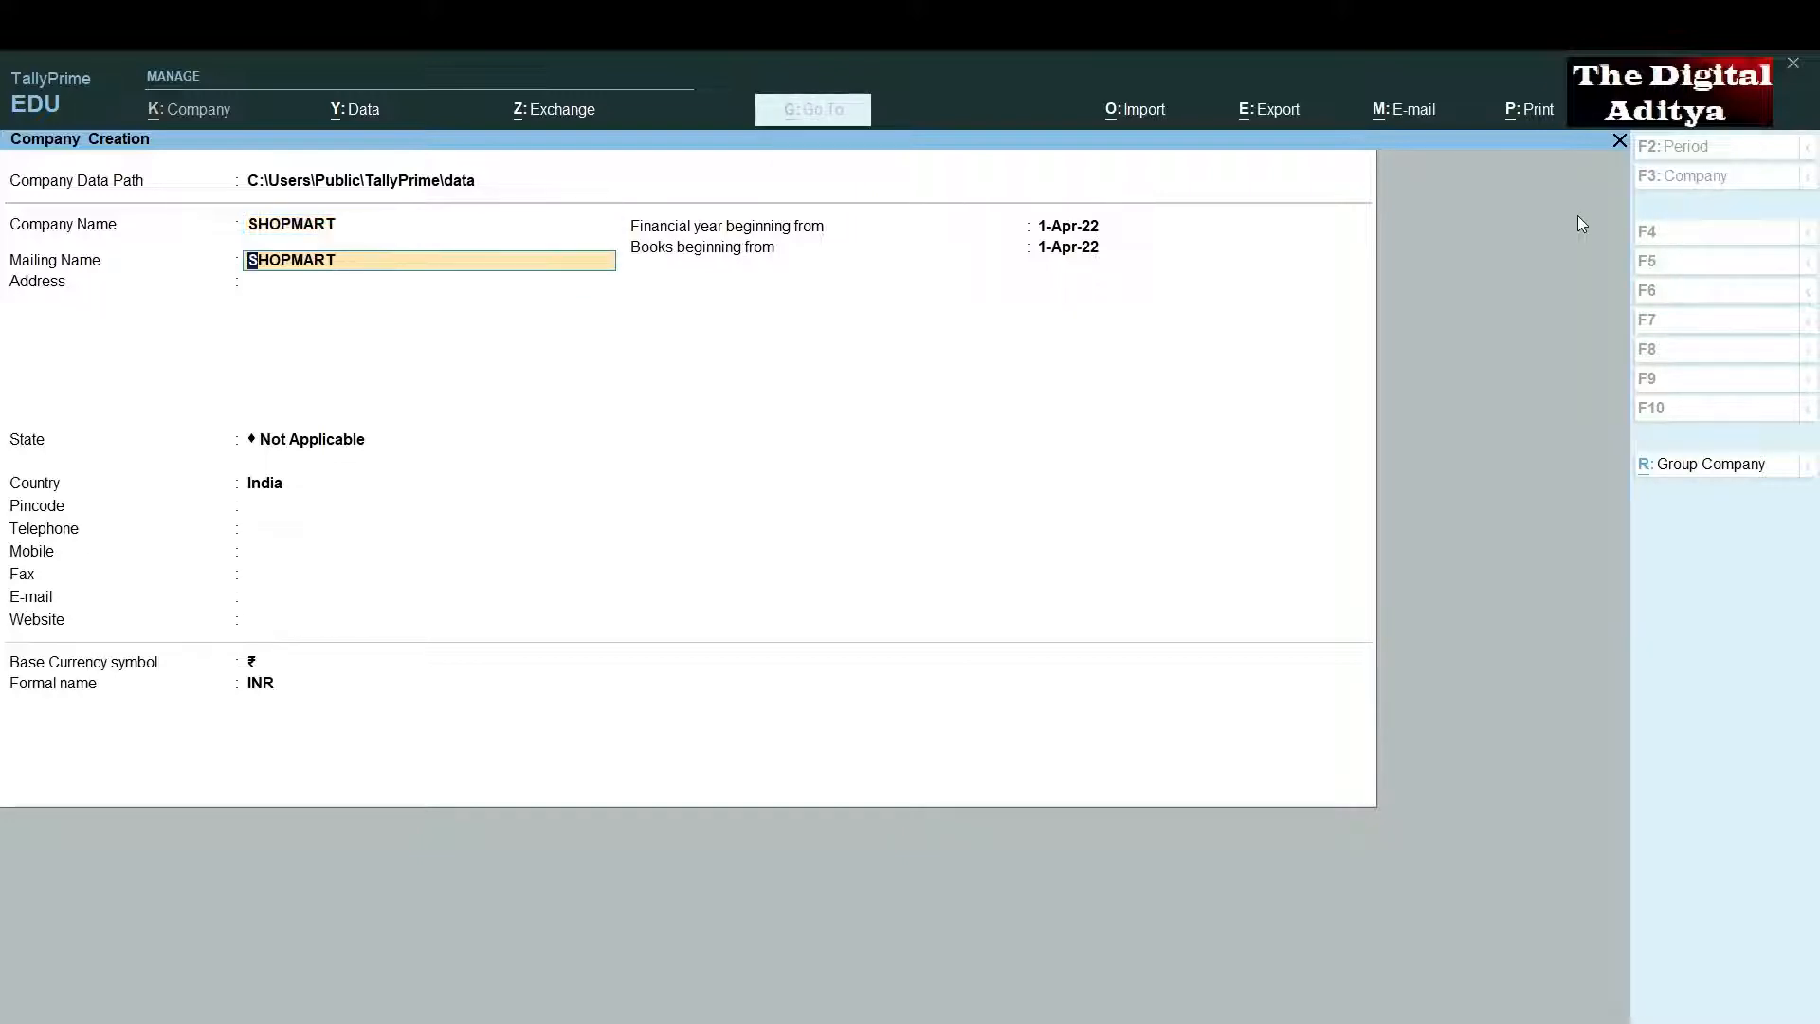
pyautogui.press('Return')
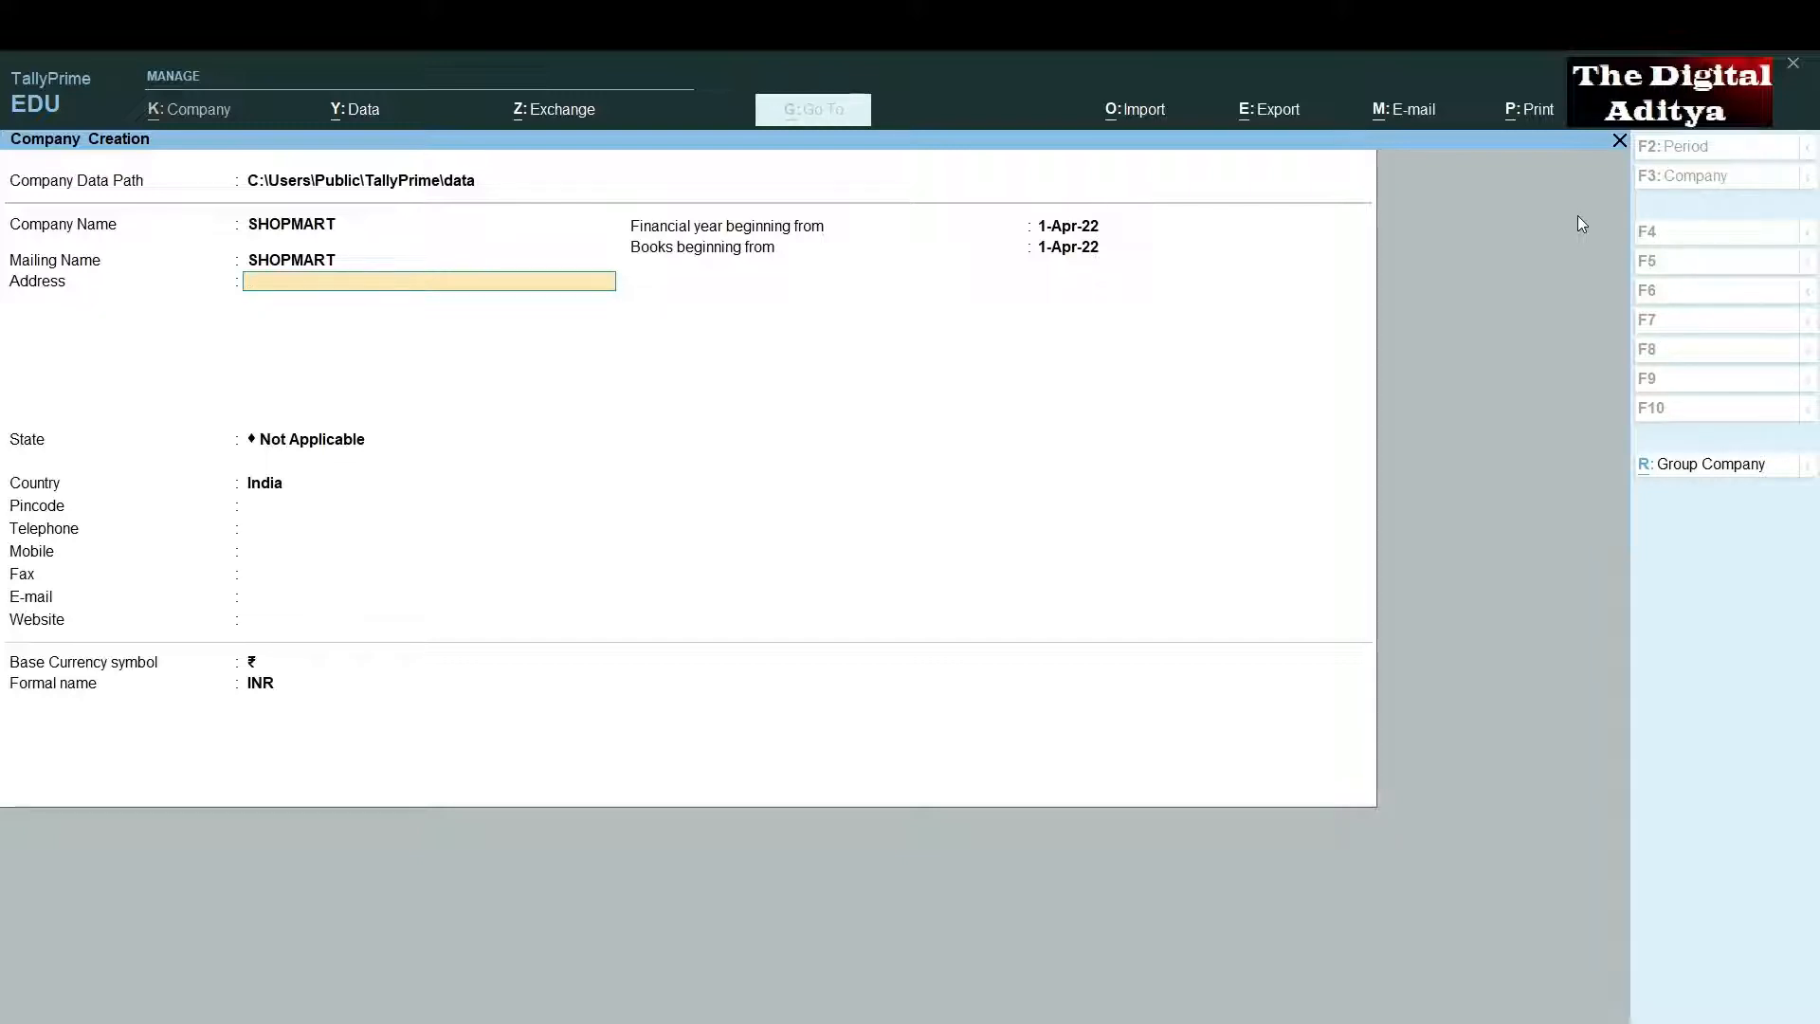
# - Fill in the company's postal address on two lines, leaving the remaining address lines empty
pyautogui.write('GREATER O')
pyautogui.press('BackSpace')
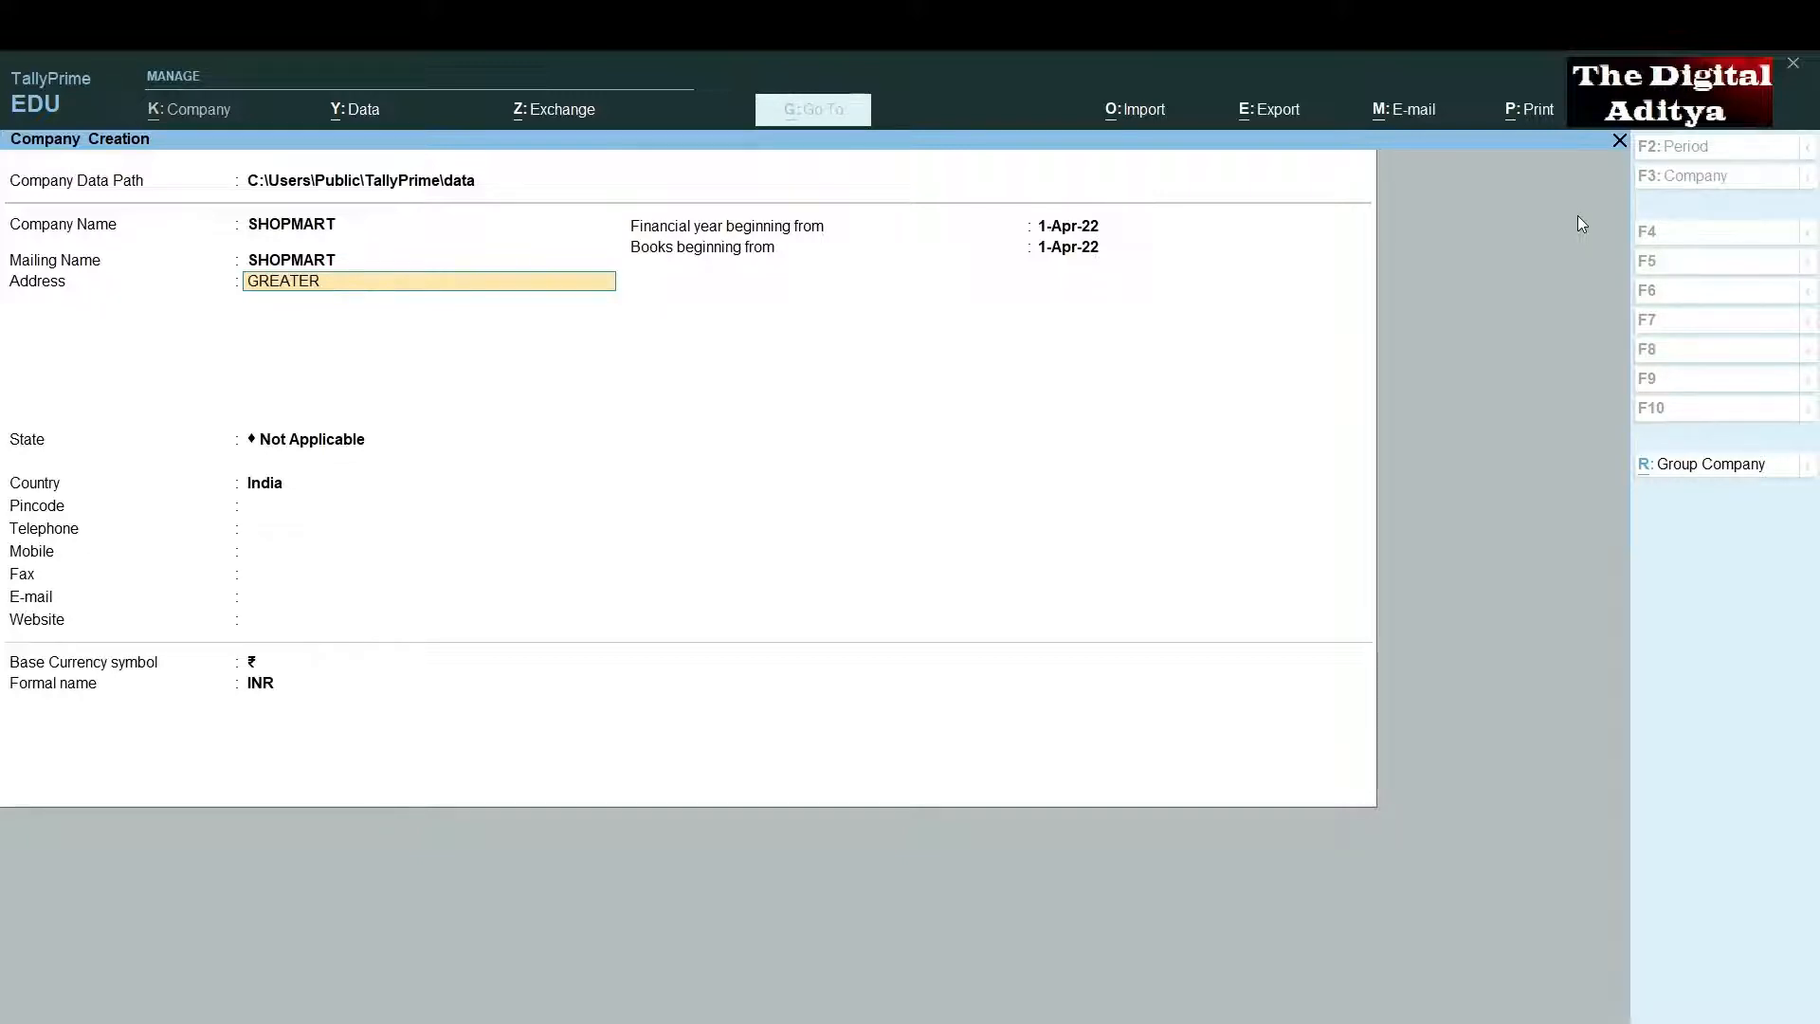
pyautogui.write('NOIDA WEST')
pyautogui.press('Return')
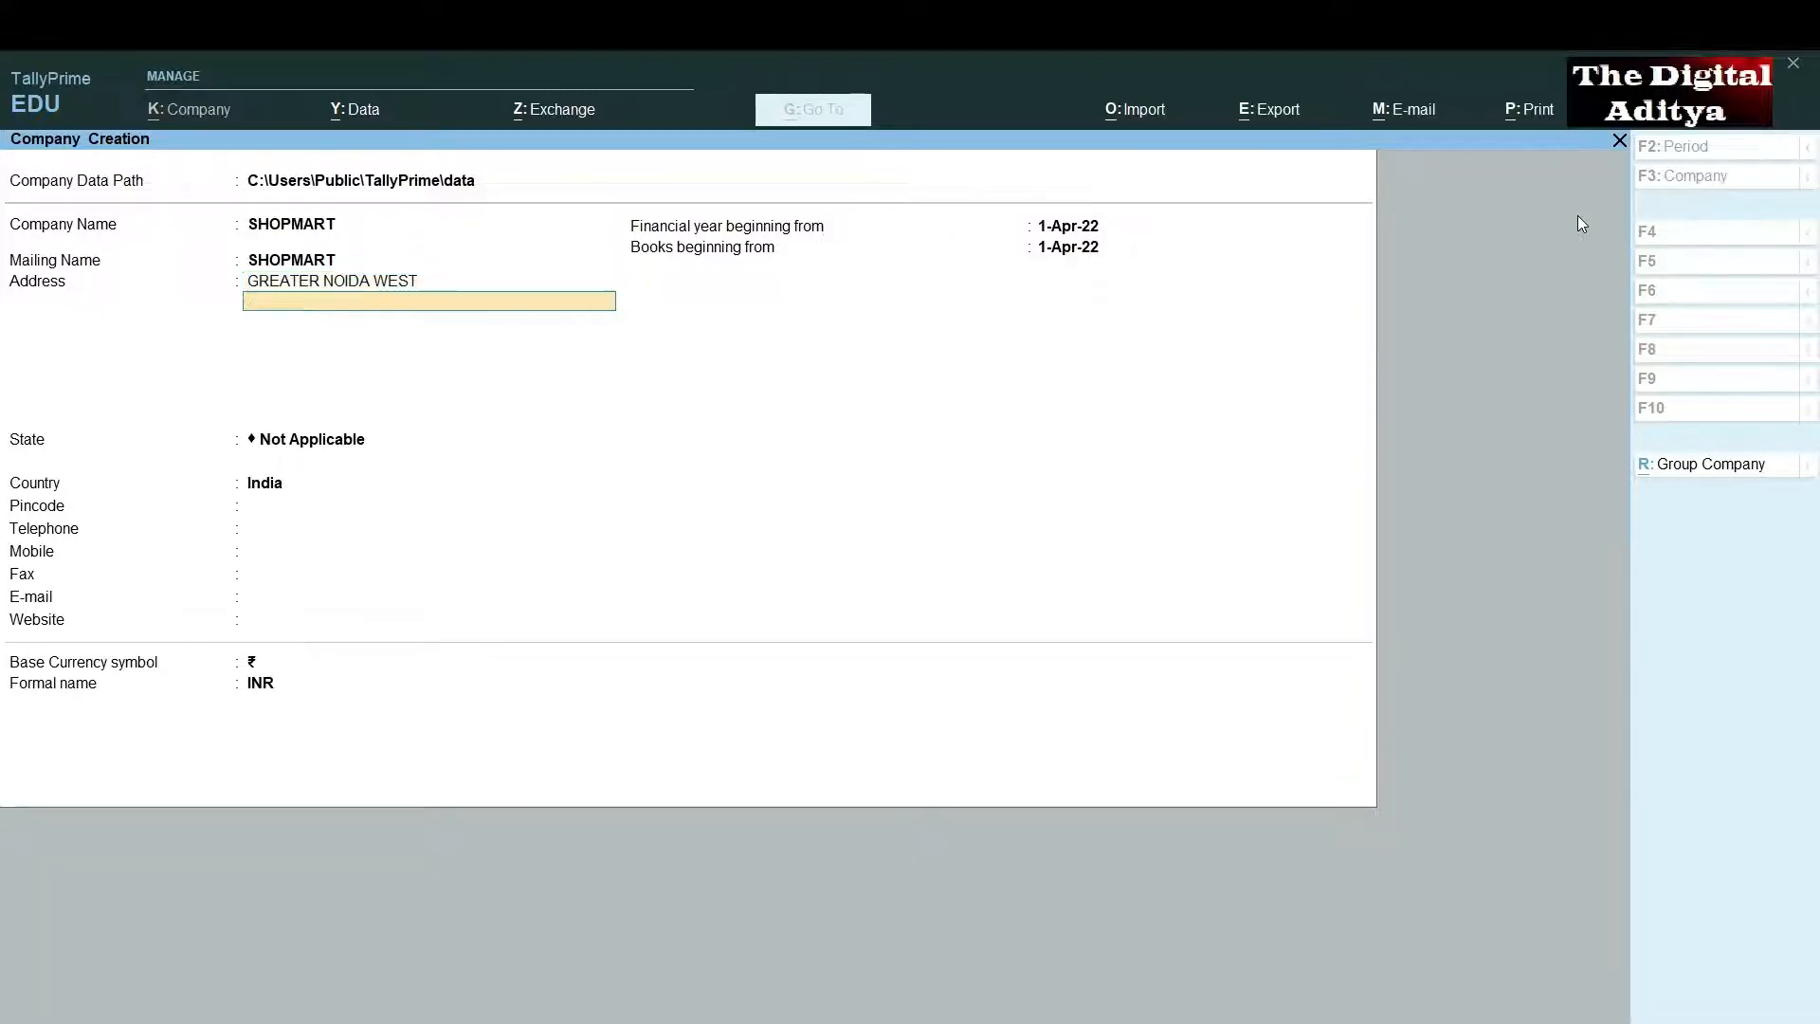
pyautogui.write('UTTAR PRADESH')
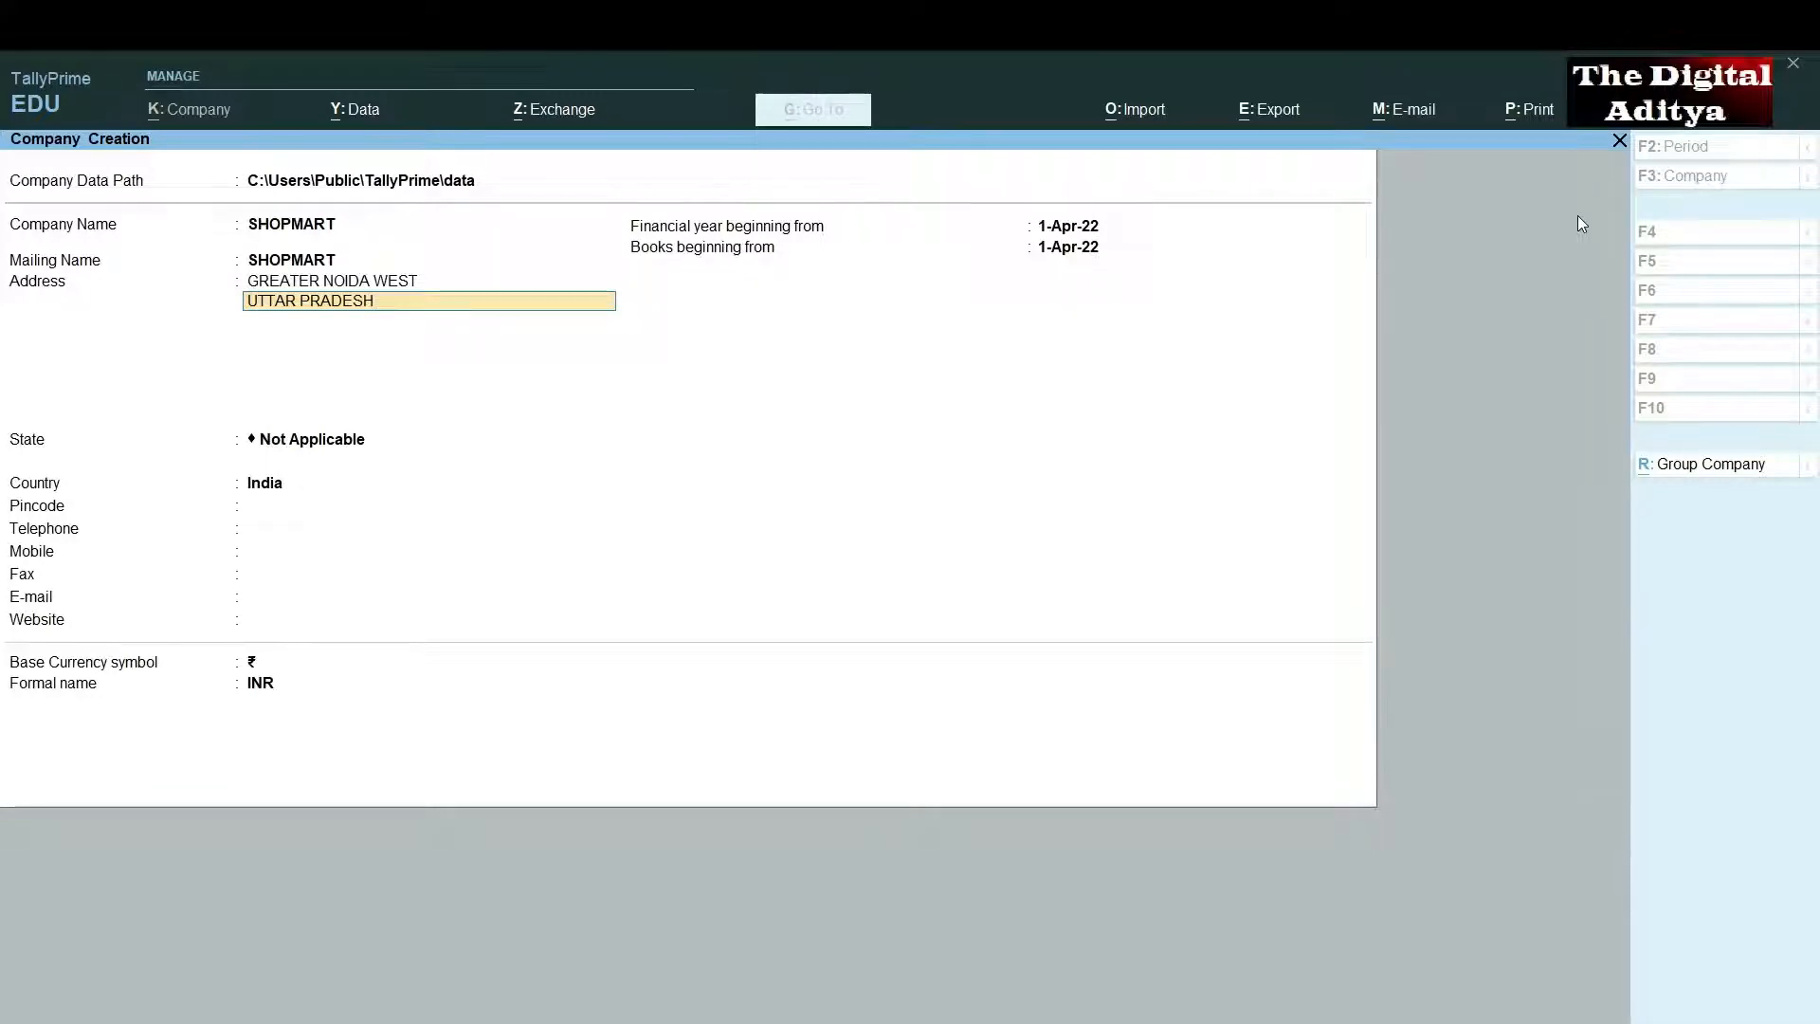
pyautogui.press('Return')
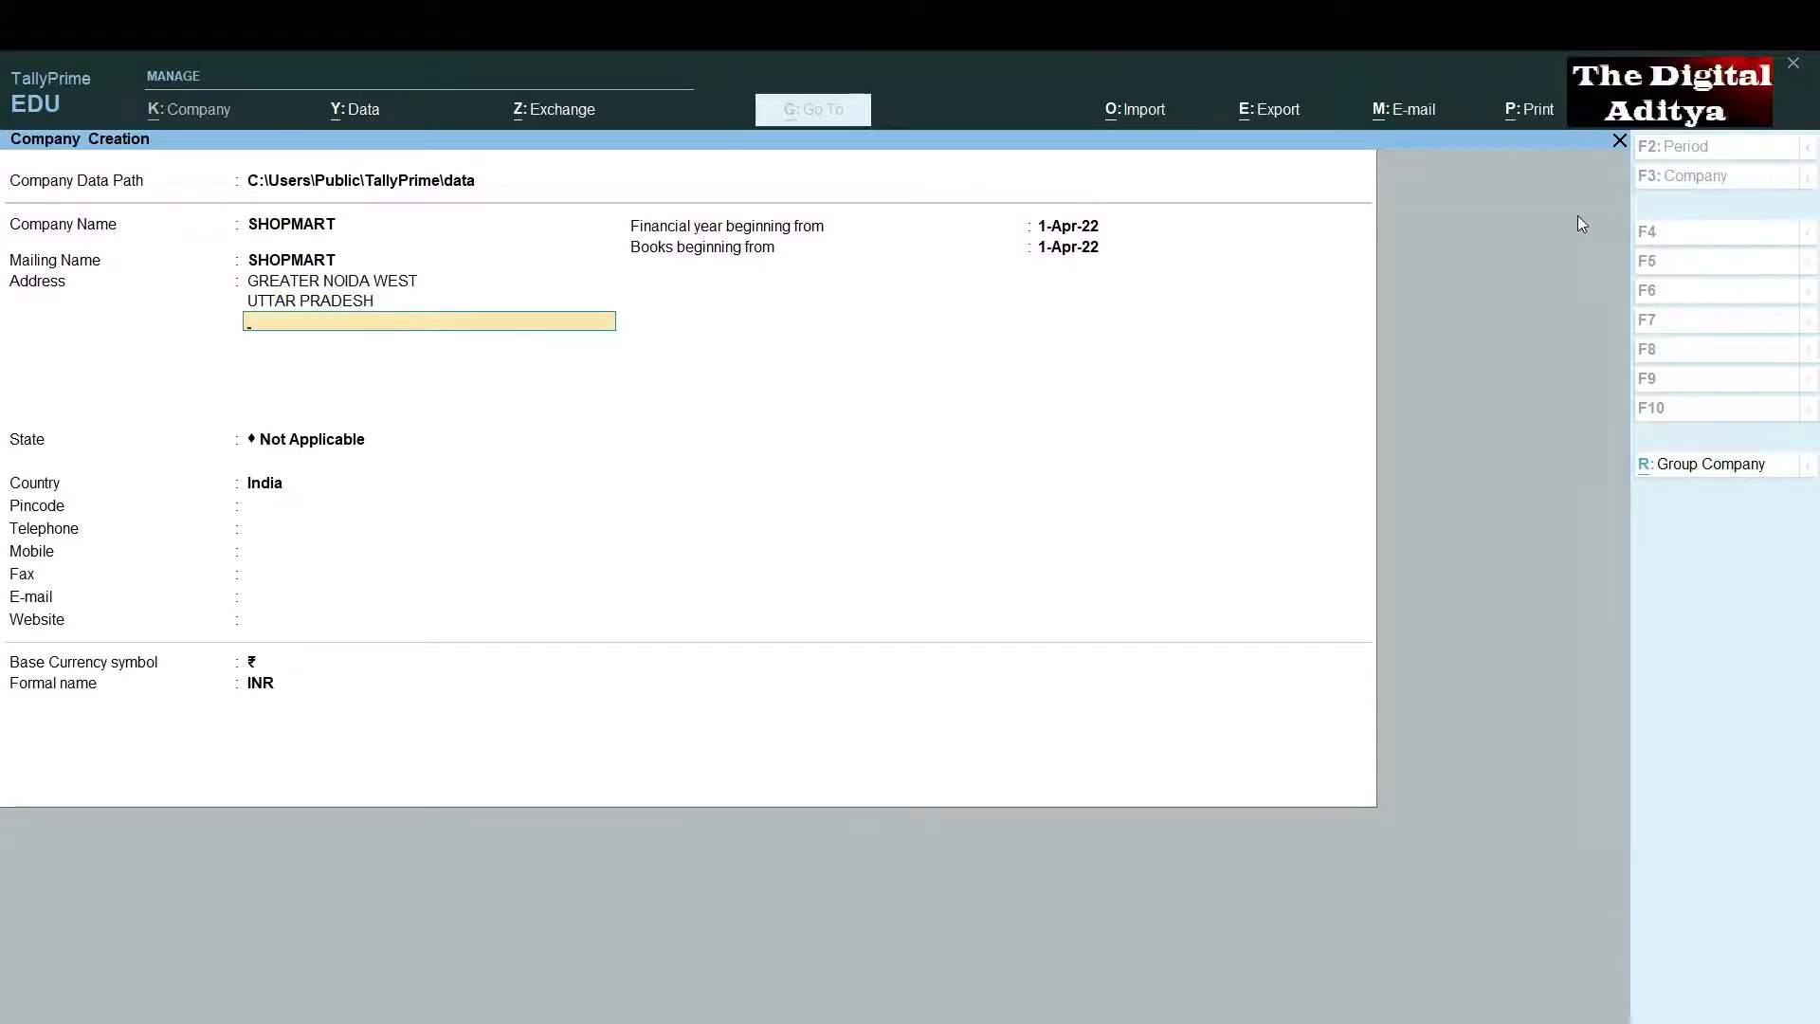
pyautogui.press('Return')
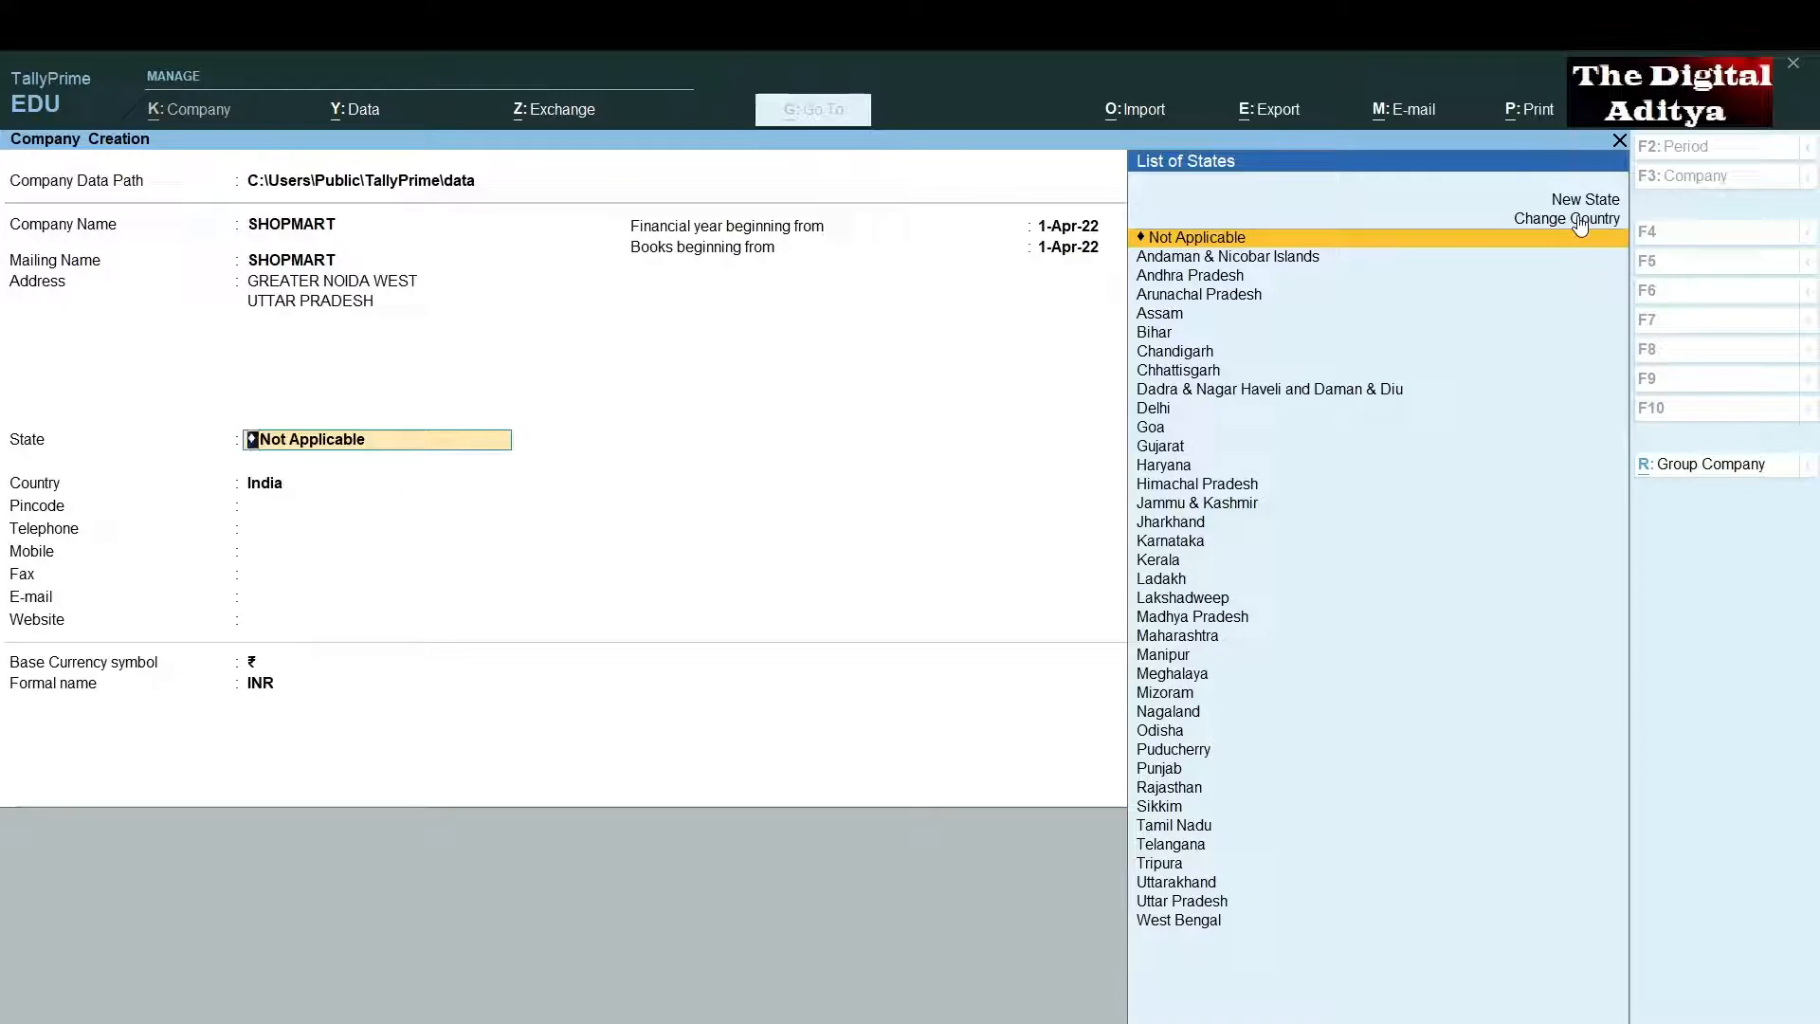
# - Choose Uttar Pradesh as the company's state
pyautogui.press('Down')
pyautogui.press('Down')
pyautogui.press('Down')
pyautogui.press('Down')
pyautogui.press('Down')
pyautogui.press('Down')
pyautogui.press('Down')
pyautogui.press('Down')
pyautogui.press('Down')
pyautogui.press('Down')
pyautogui.press('Down')
pyautogui.press('Down')
pyautogui.press('Down')
pyautogui.press('Down')
pyautogui.press('Down')
pyautogui.press('Down')
pyautogui.press('Down')
pyautogui.press('Down')
pyautogui.press('Down')
pyautogui.press('Down')
pyautogui.press('Down')
pyautogui.press('Down')
pyautogui.press('Down')
pyautogui.press('Down')
pyautogui.press('Down')
pyautogui.press('Down')
pyautogui.press('Down')
pyautogui.press('Down')
pyautogui.press('Down')
pyautogui.press('Down')
pyautogui.press('Down')
pyautogui.press('Down')
pyautogui.press('Down')
pyautogui.press('Down')
pyautogui.press('Down')
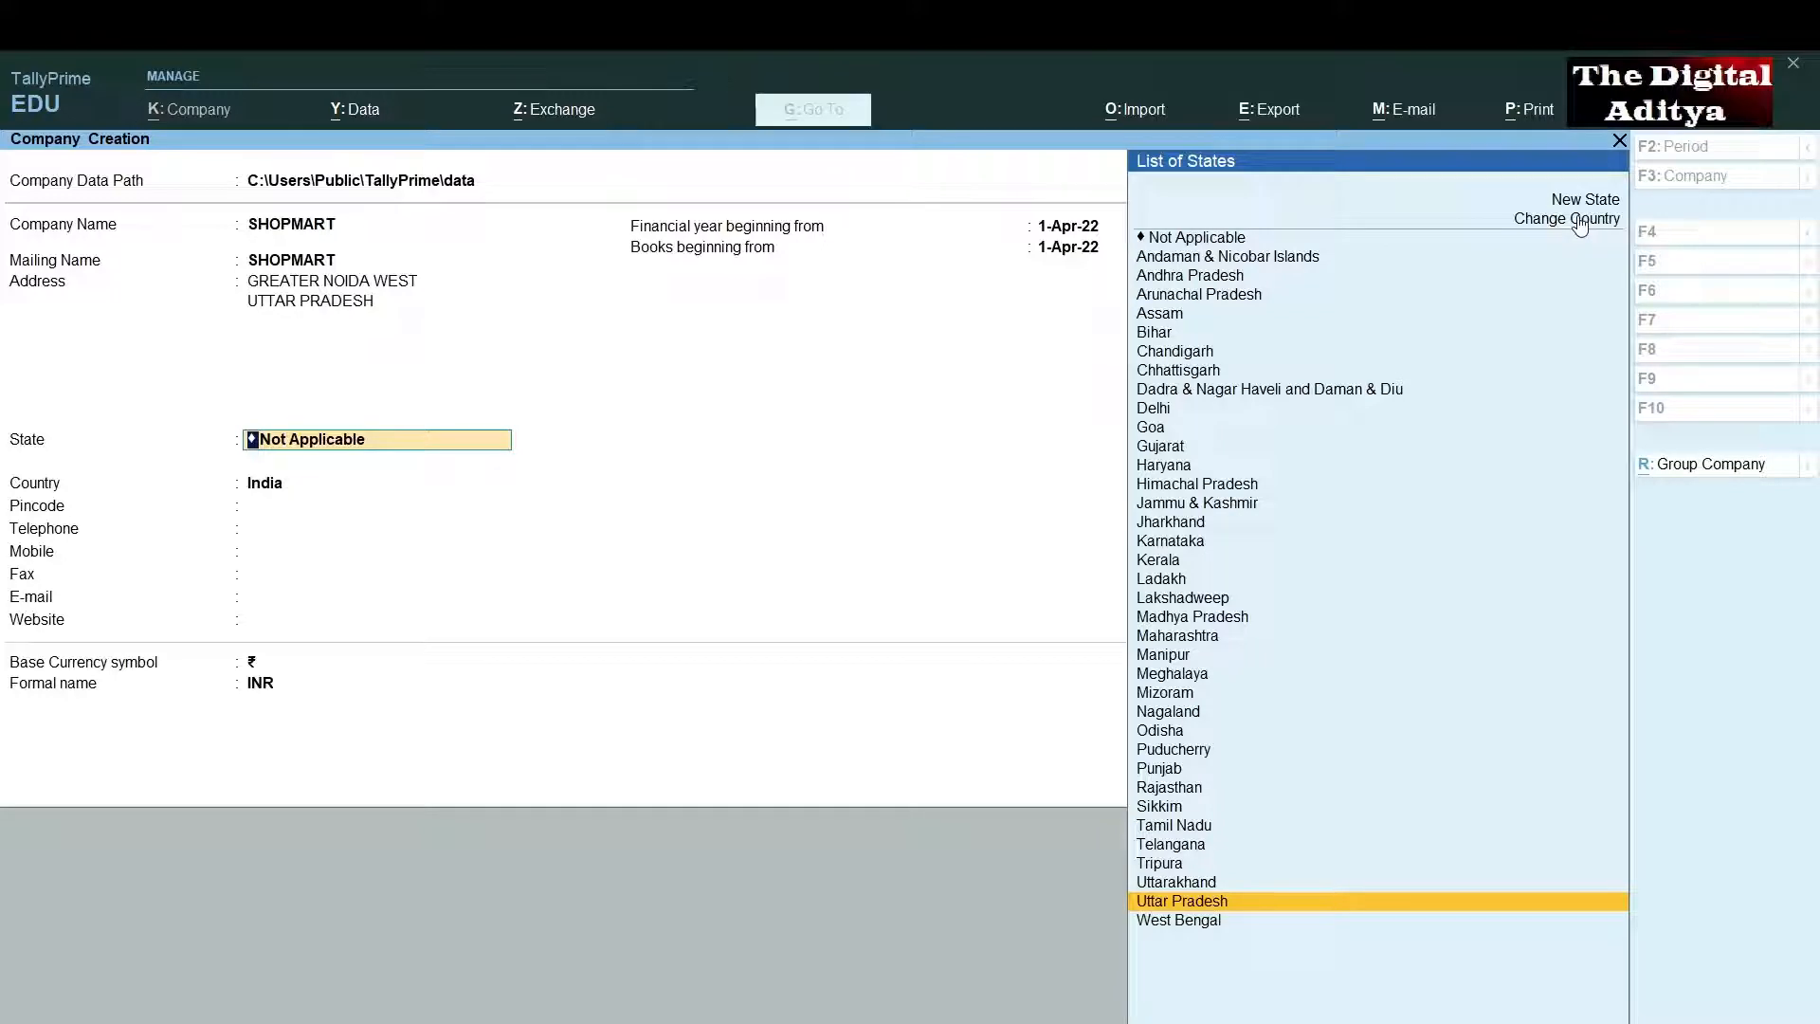
pyautogui.press('Return')
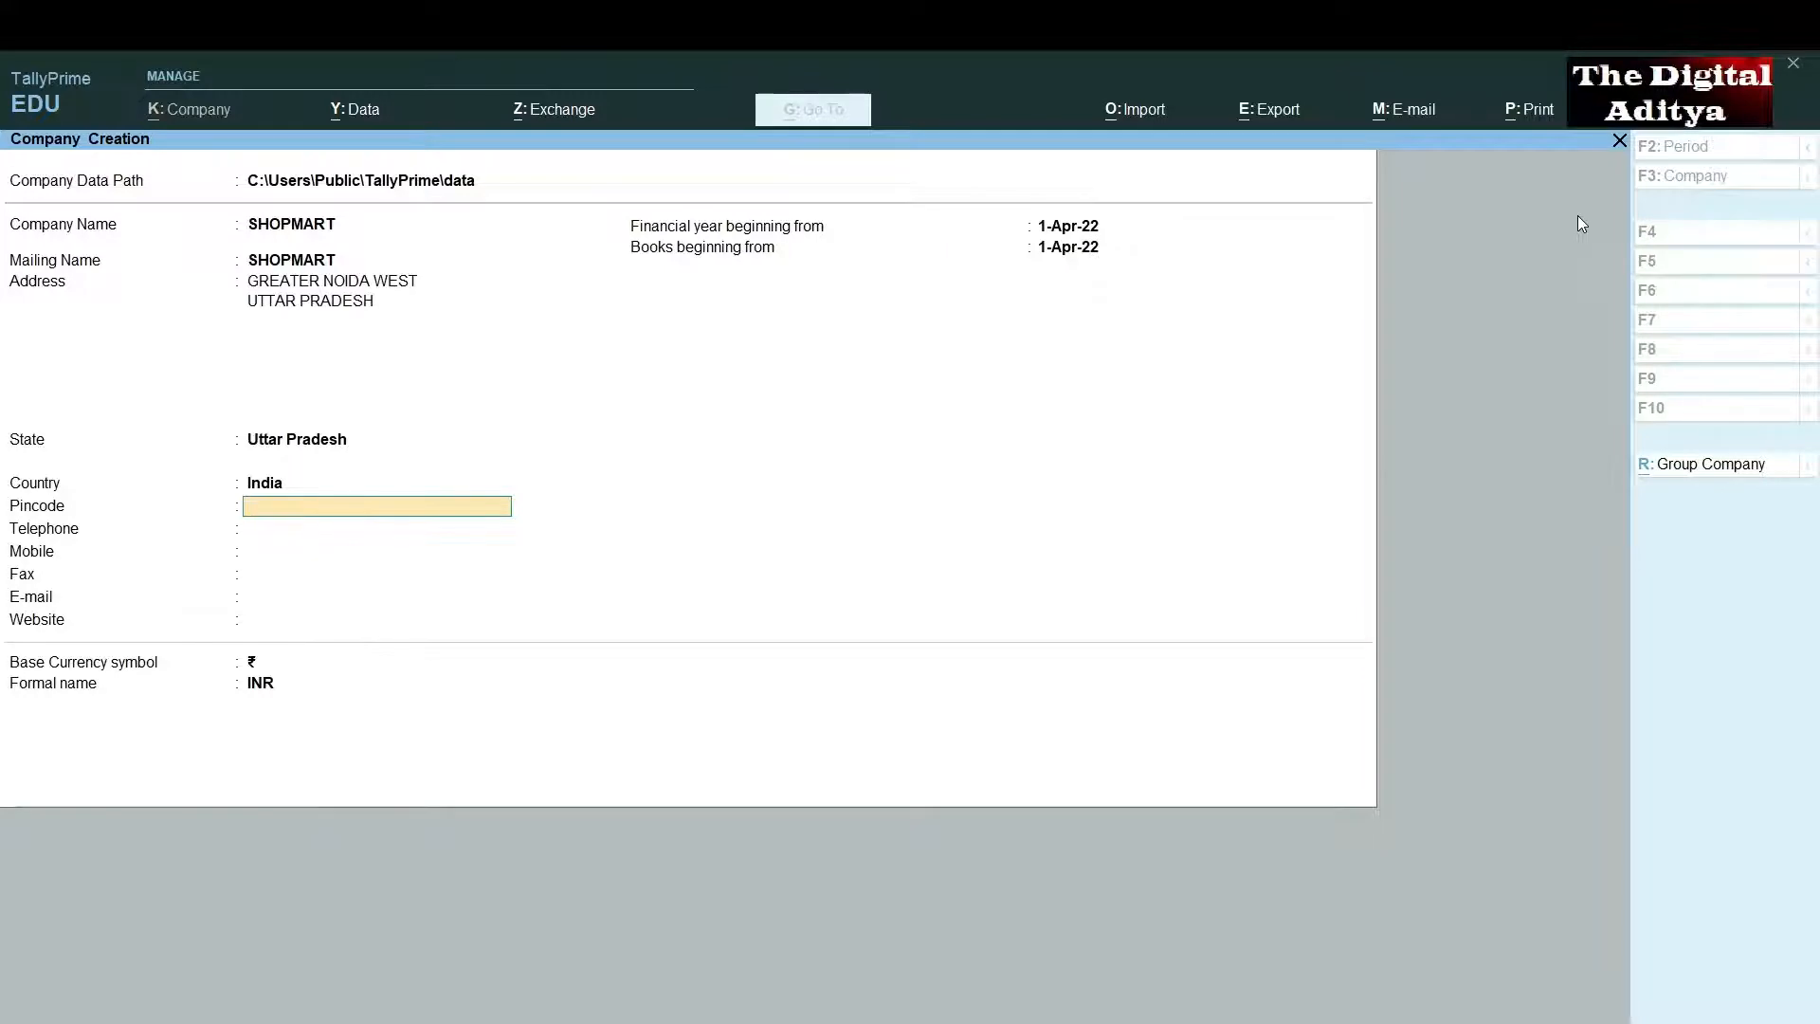
# - Enter the company's postal pincode and leave the telephone, mobile, fax, e-mail and website fields blank
pyautogui.write('203207')
pyautogui.press('Return')
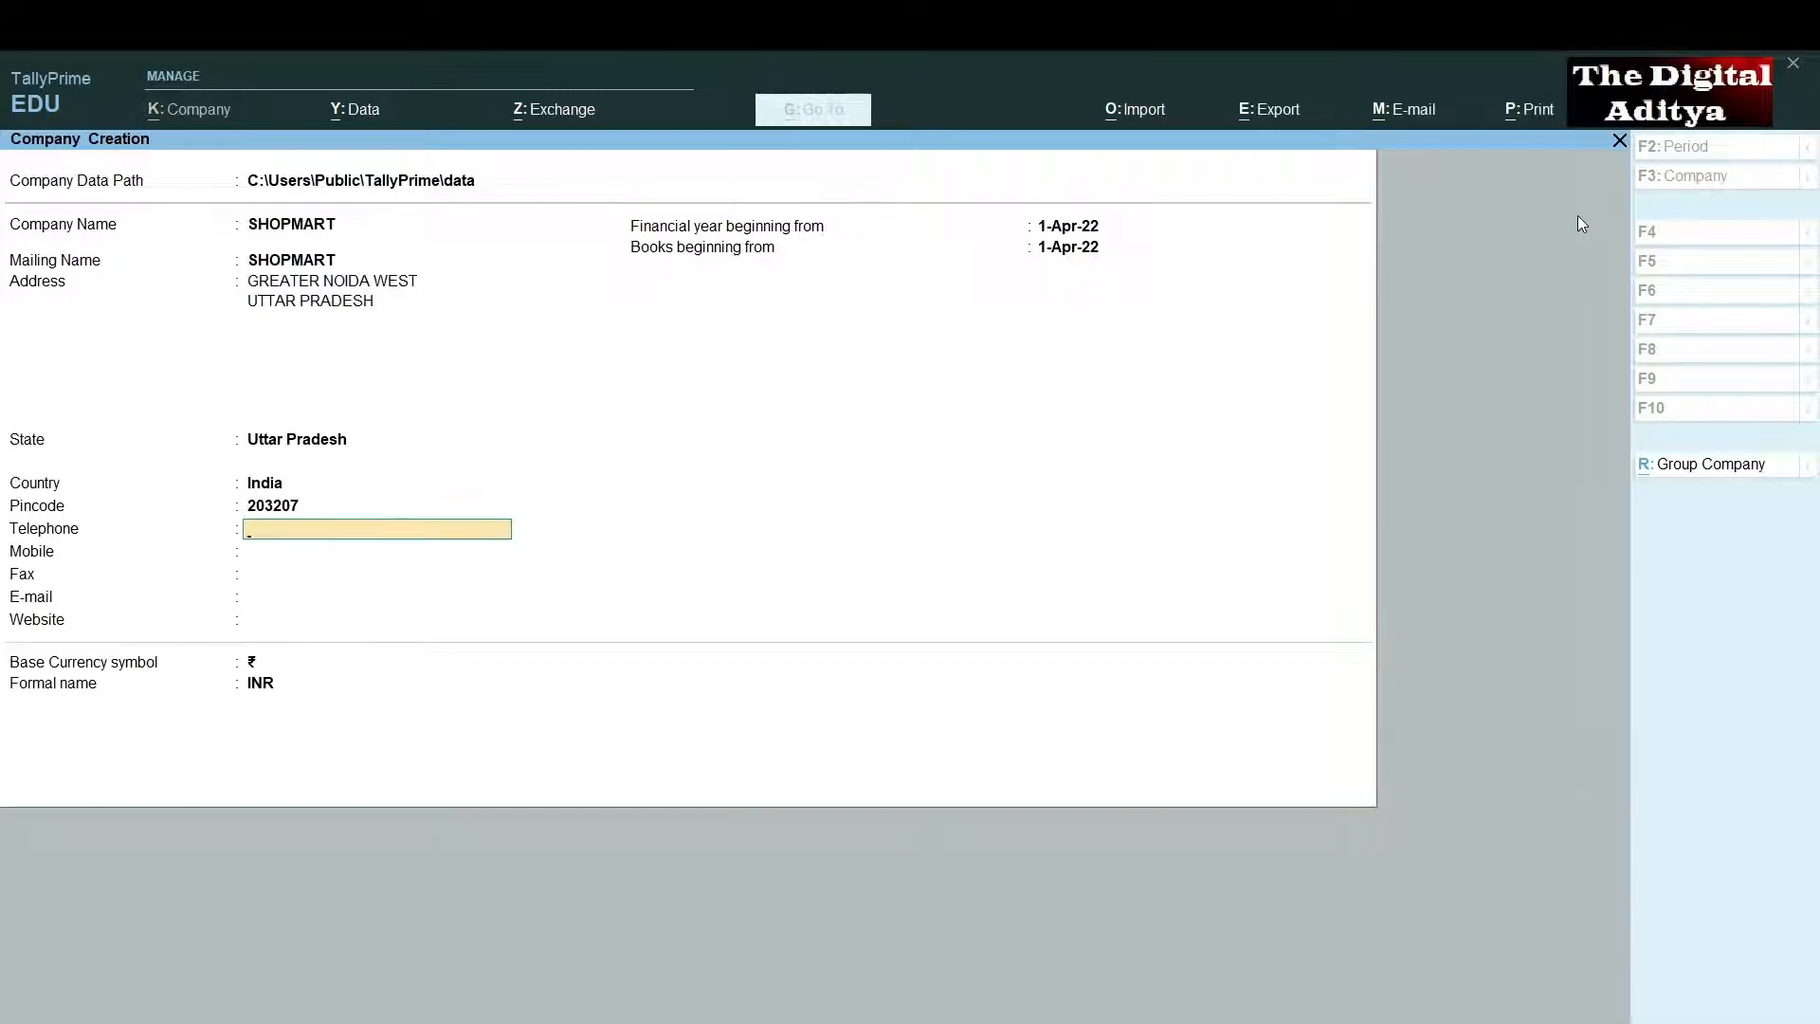
pyautogui.press('Return')
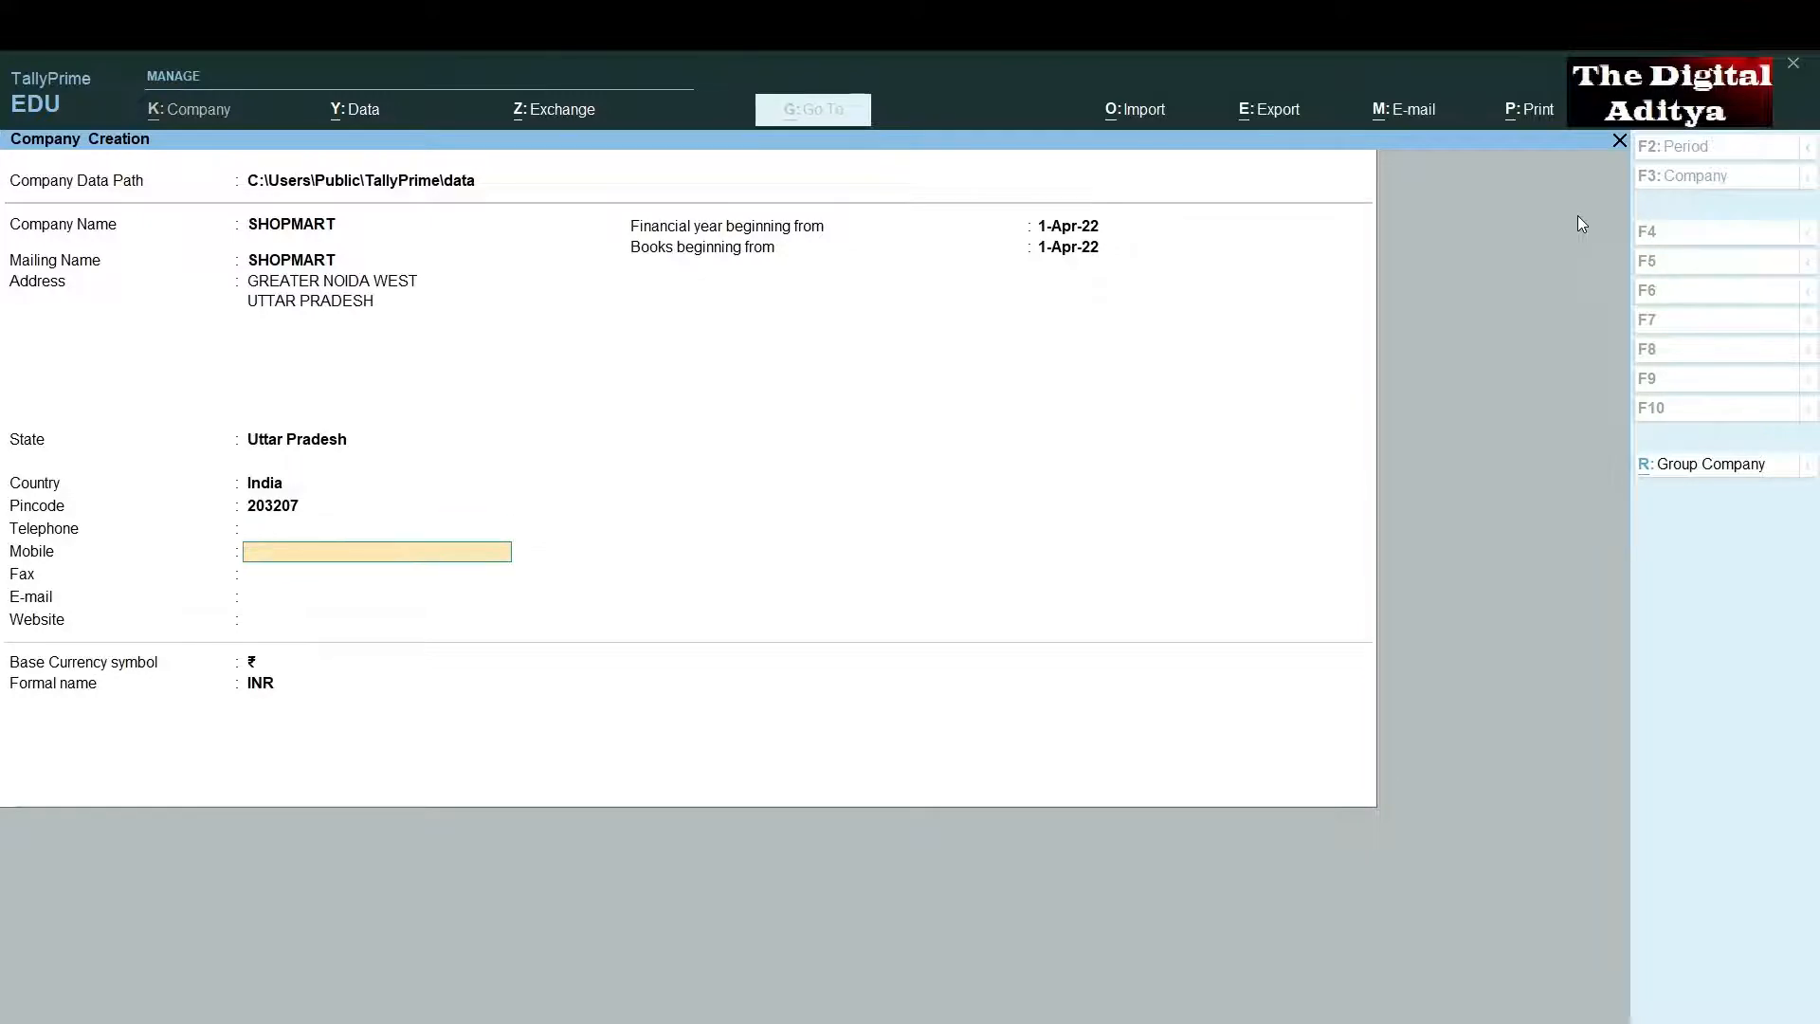
pyautogui.press('Return')
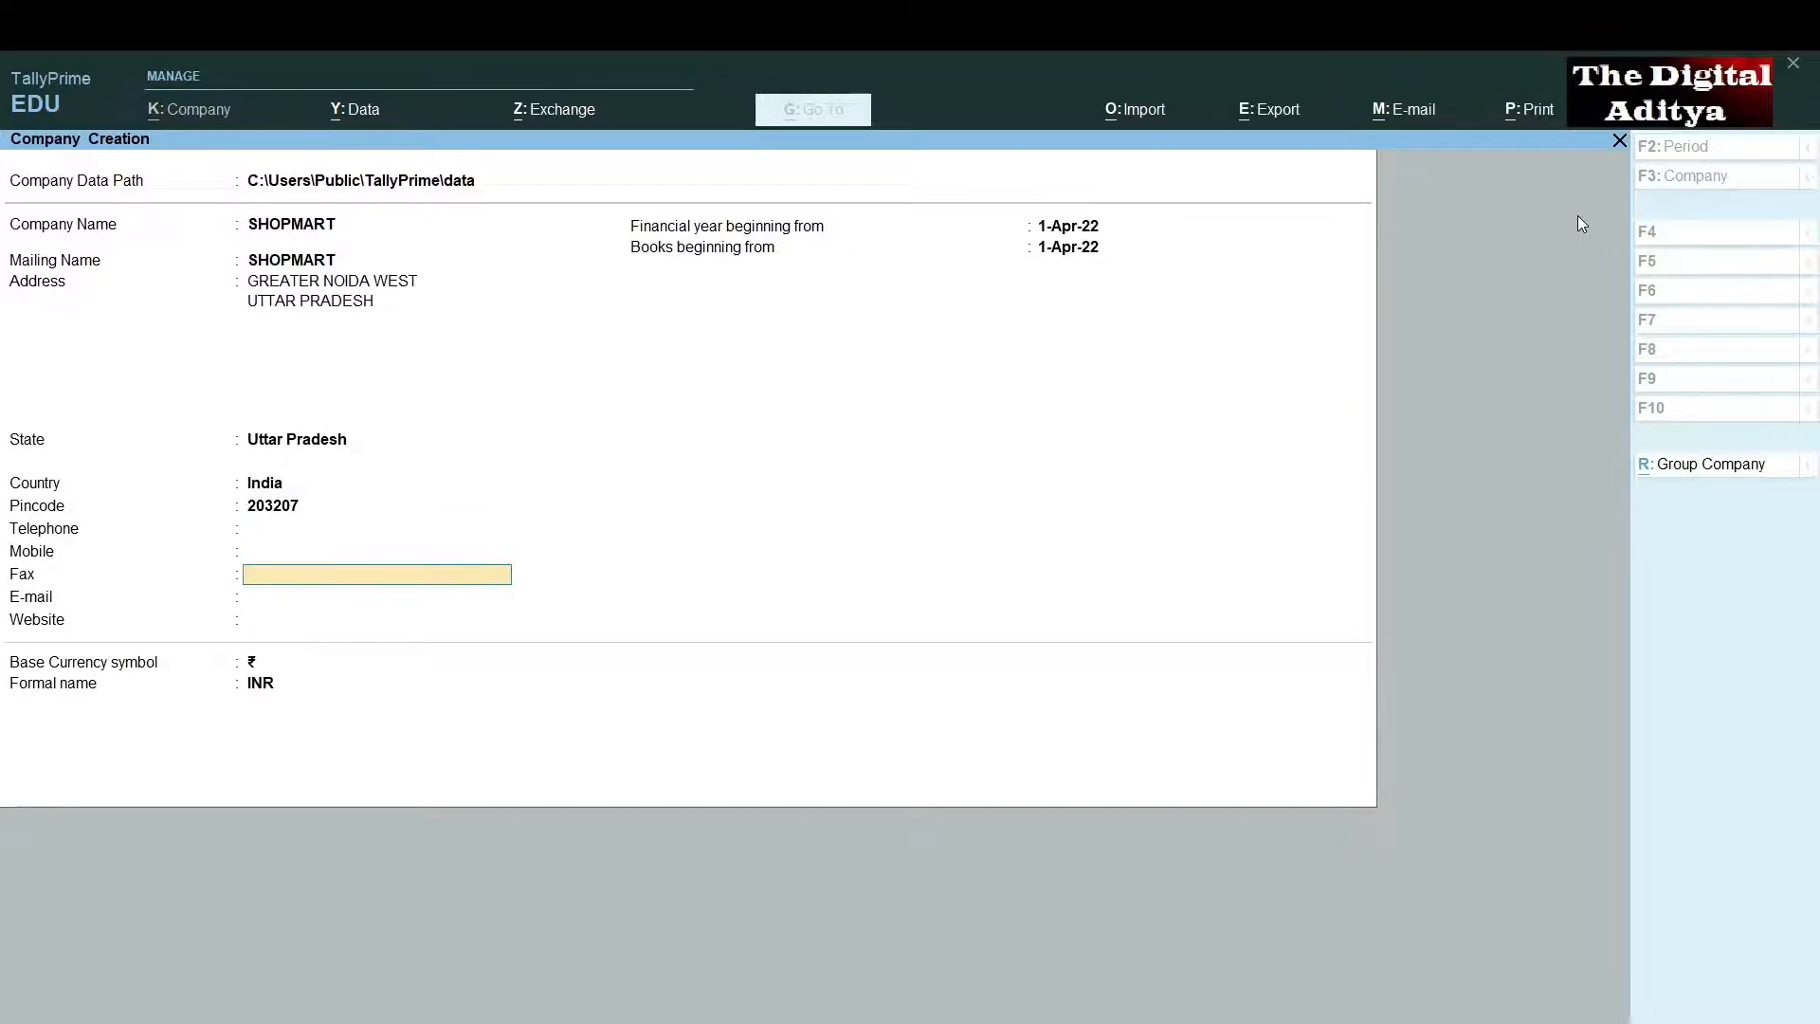
pyautogui.press('Return')
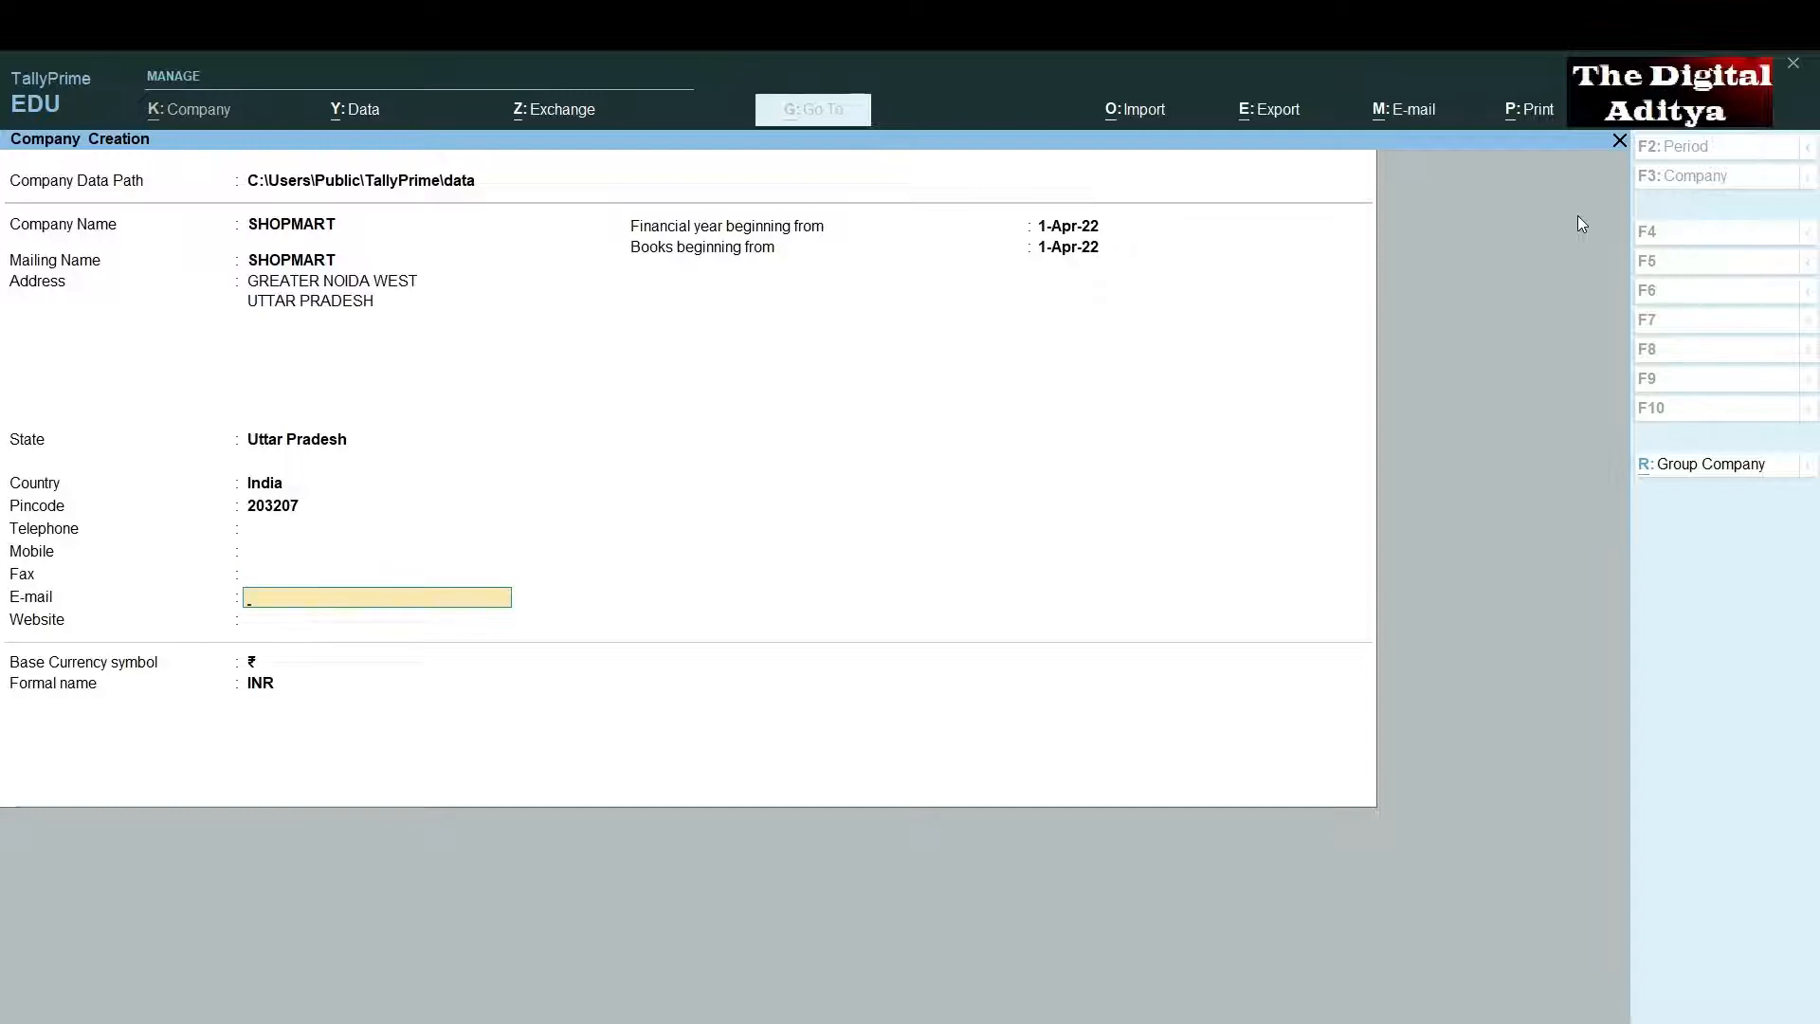
pyautogui.press('Return')
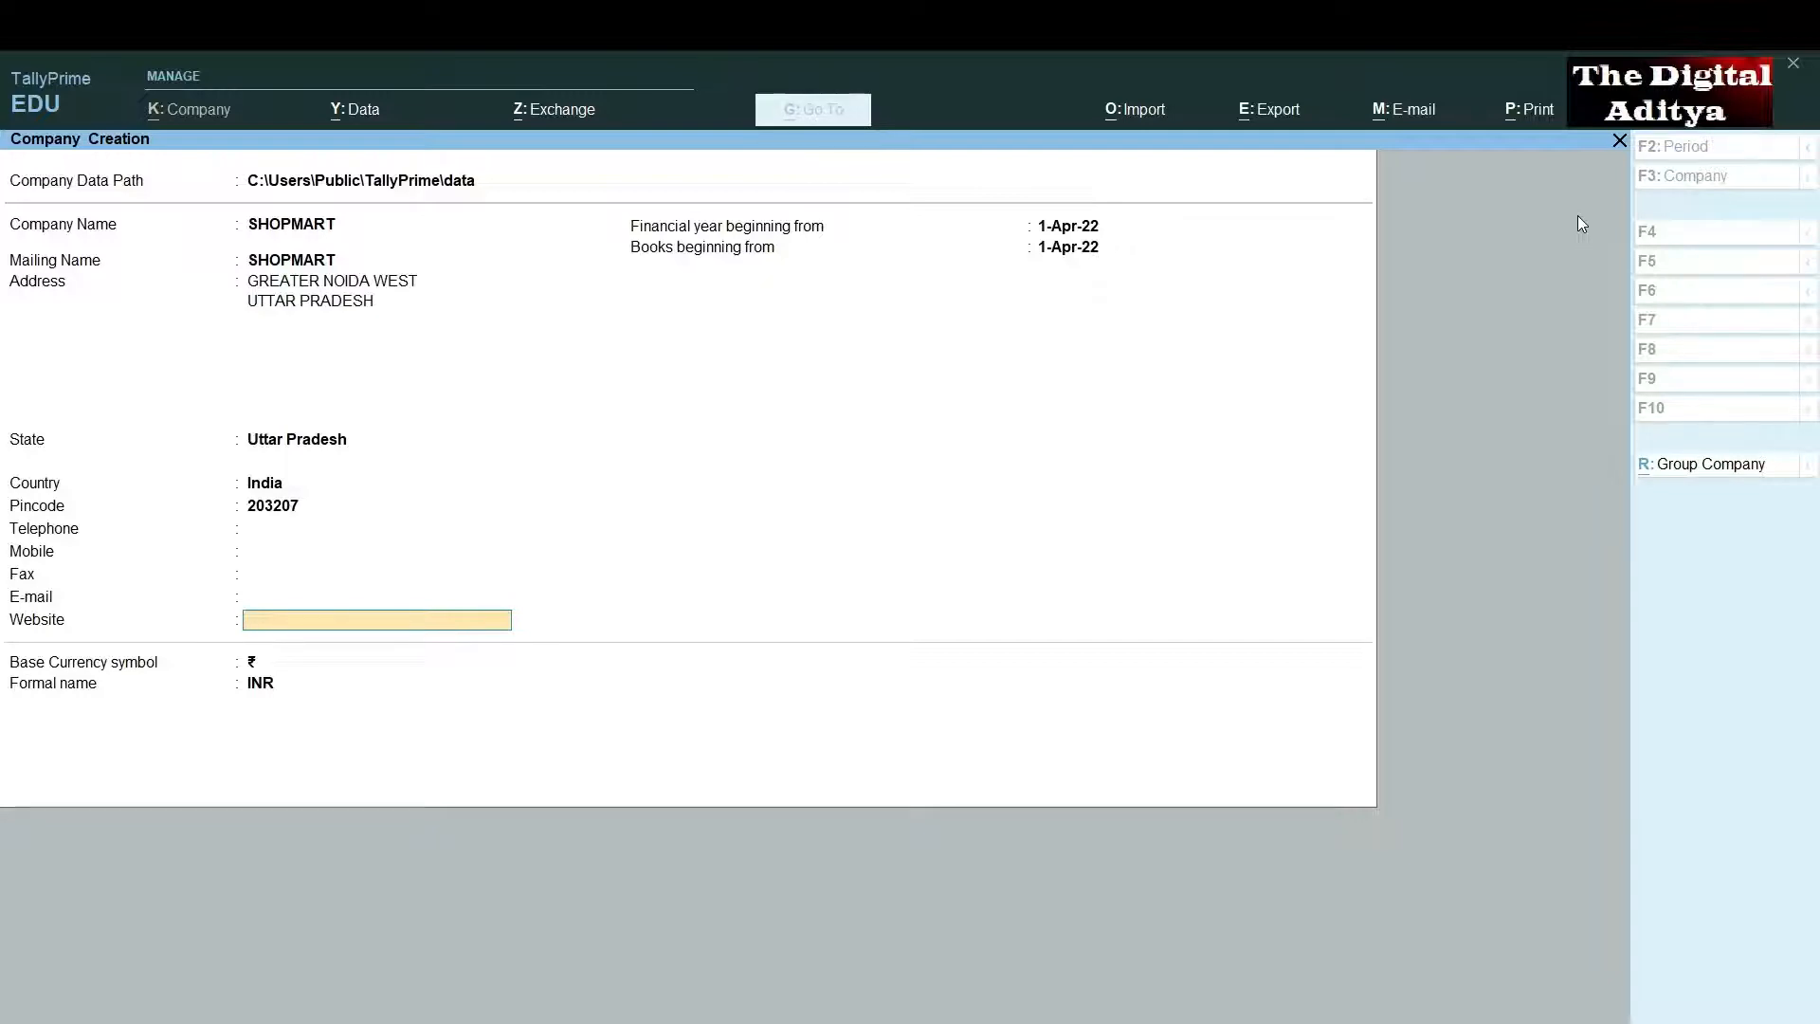
pyautogui.press('Return')
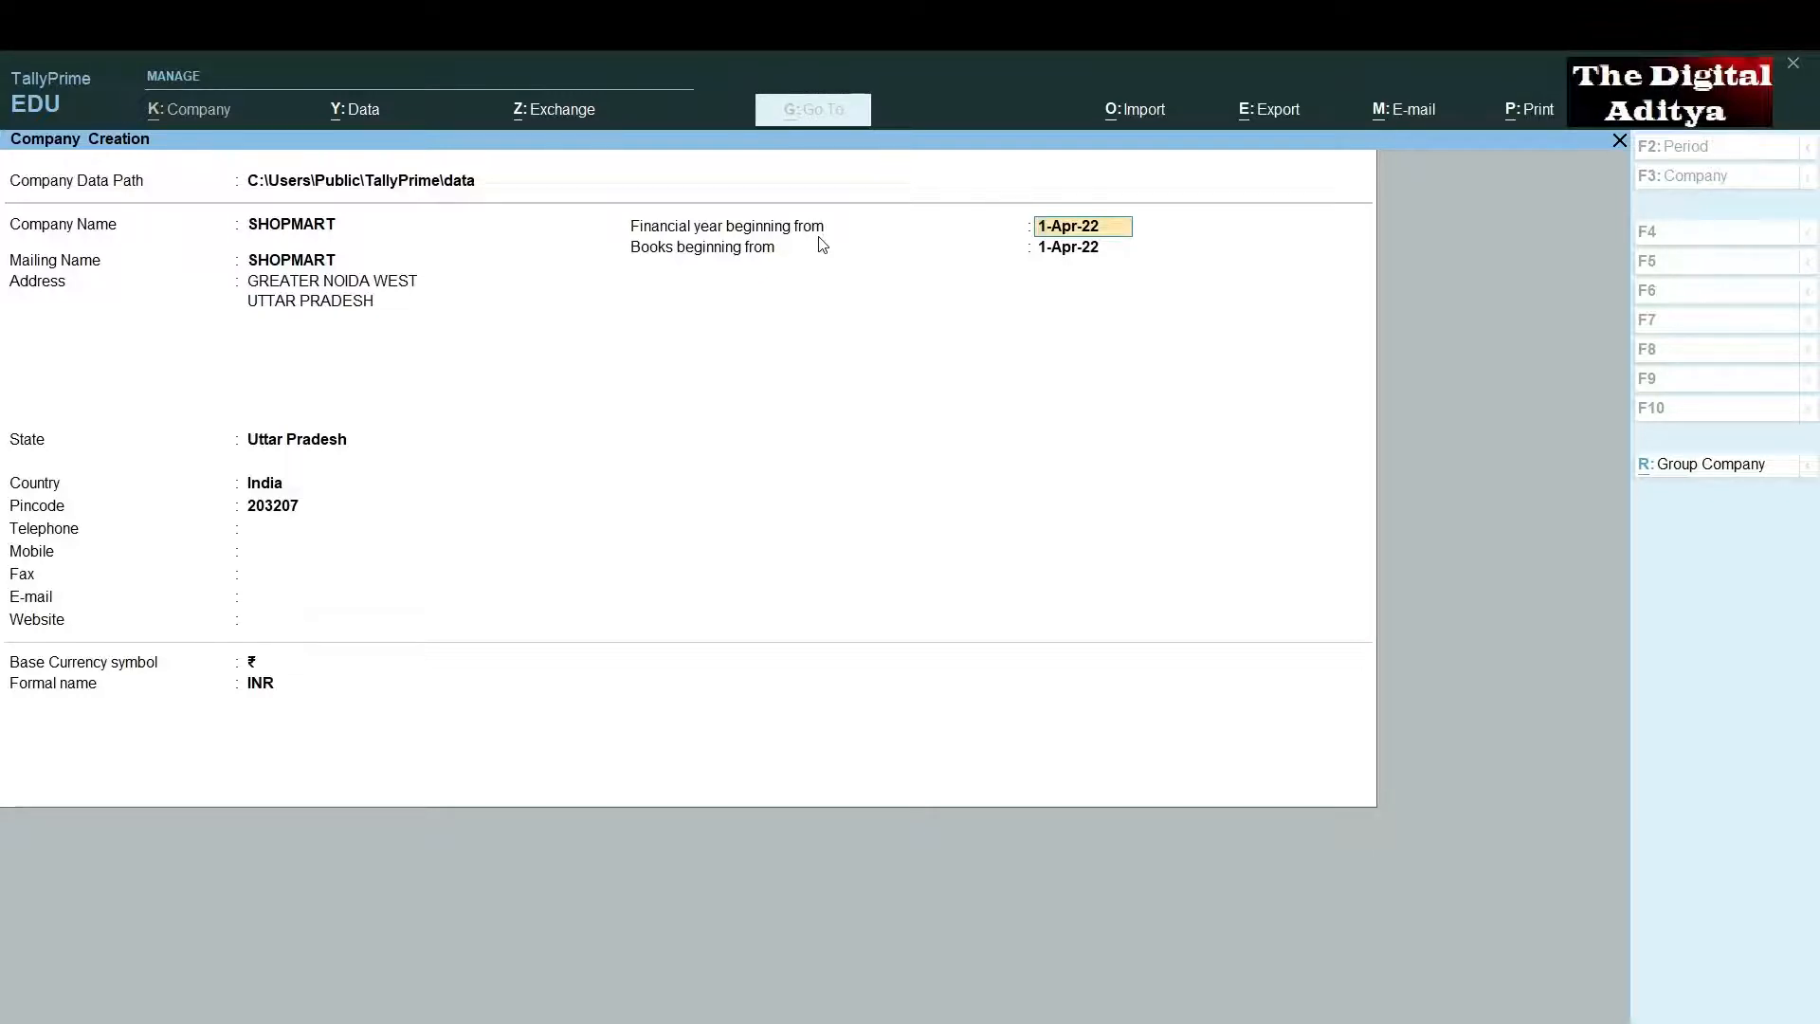
# - Accept 1-Apr-22 as the start date of both the financial year and the books
pyautogui.press('Return')
pyautogui.press('BackSpace')
pyautogui.press('Return')
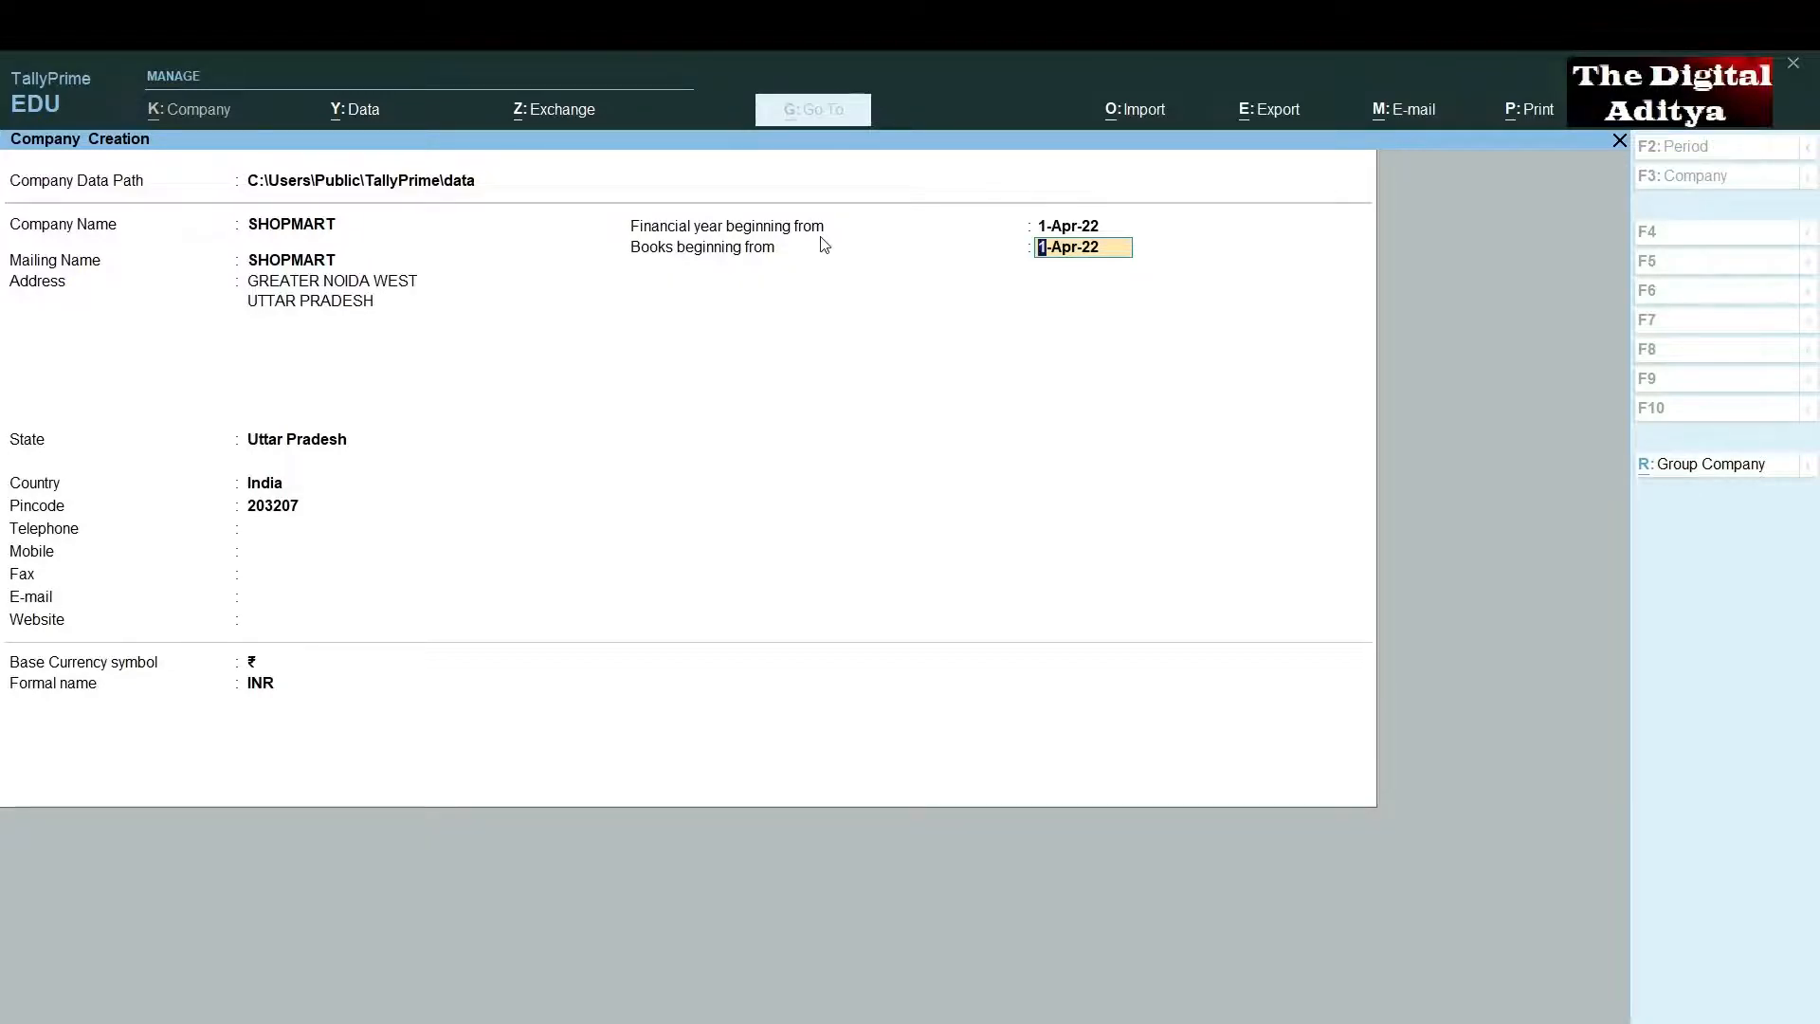
pyautogui.press('Up')
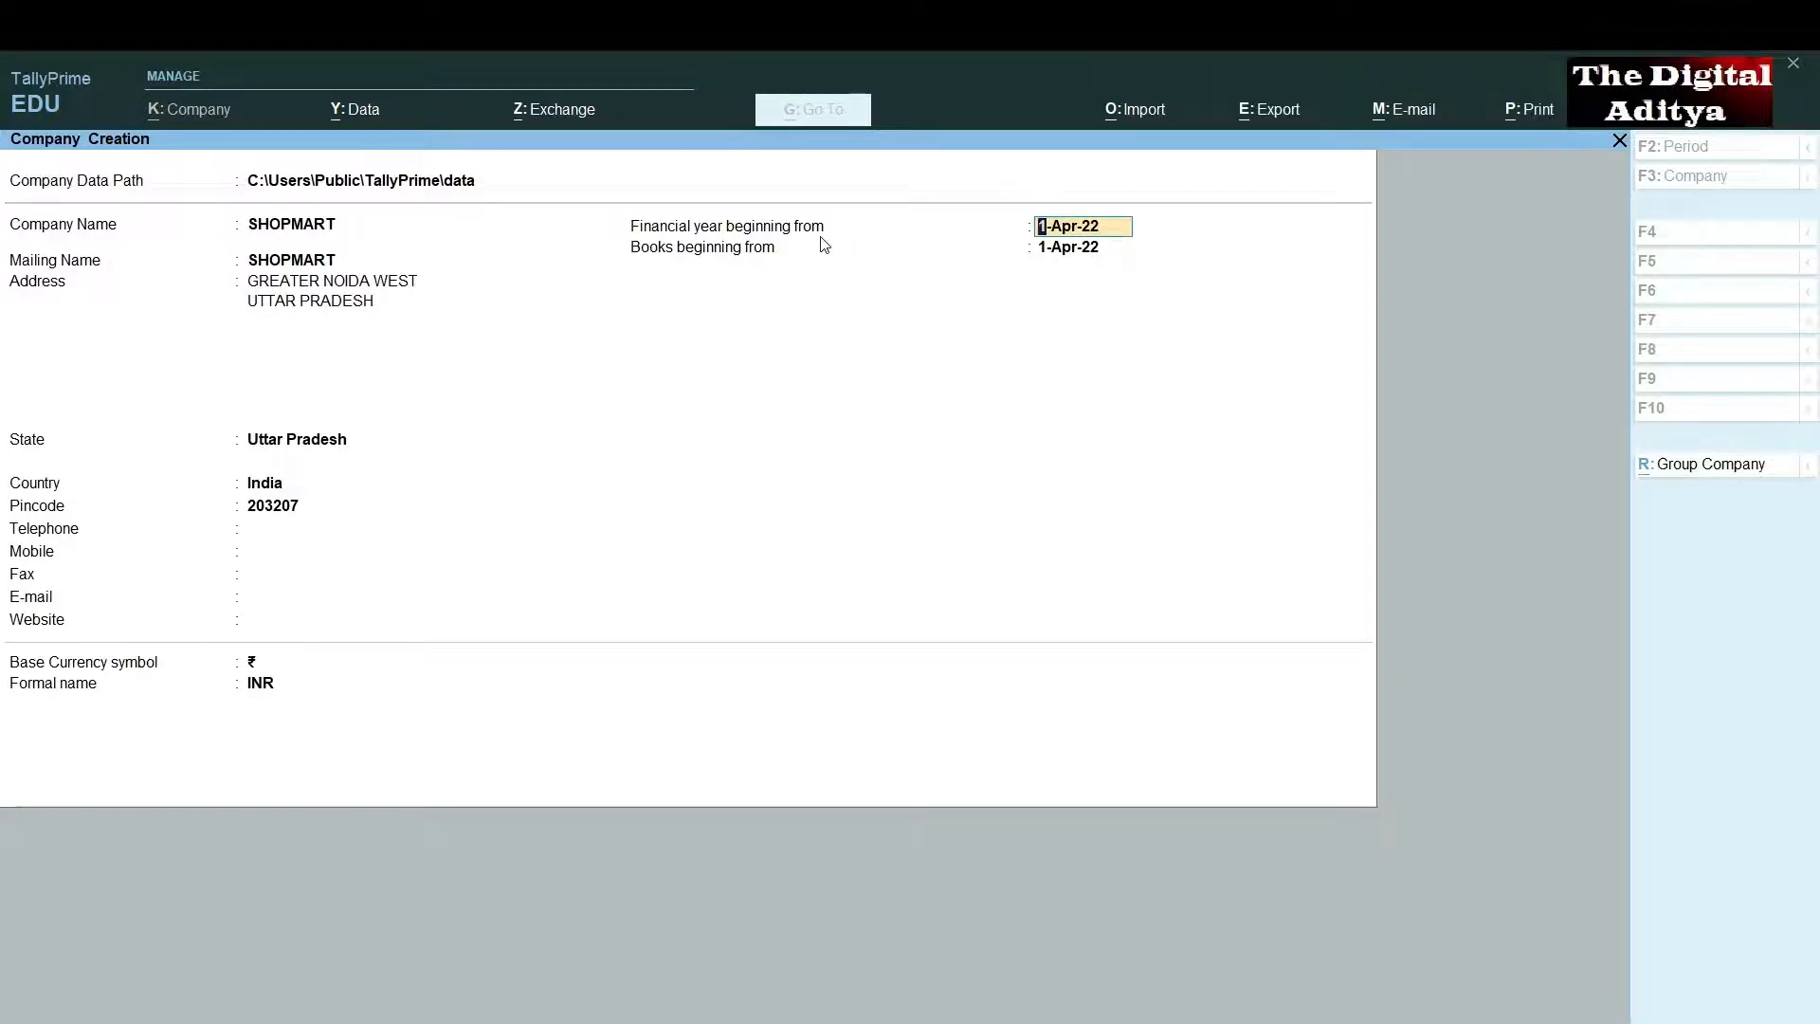
pyautogui.press('Return')
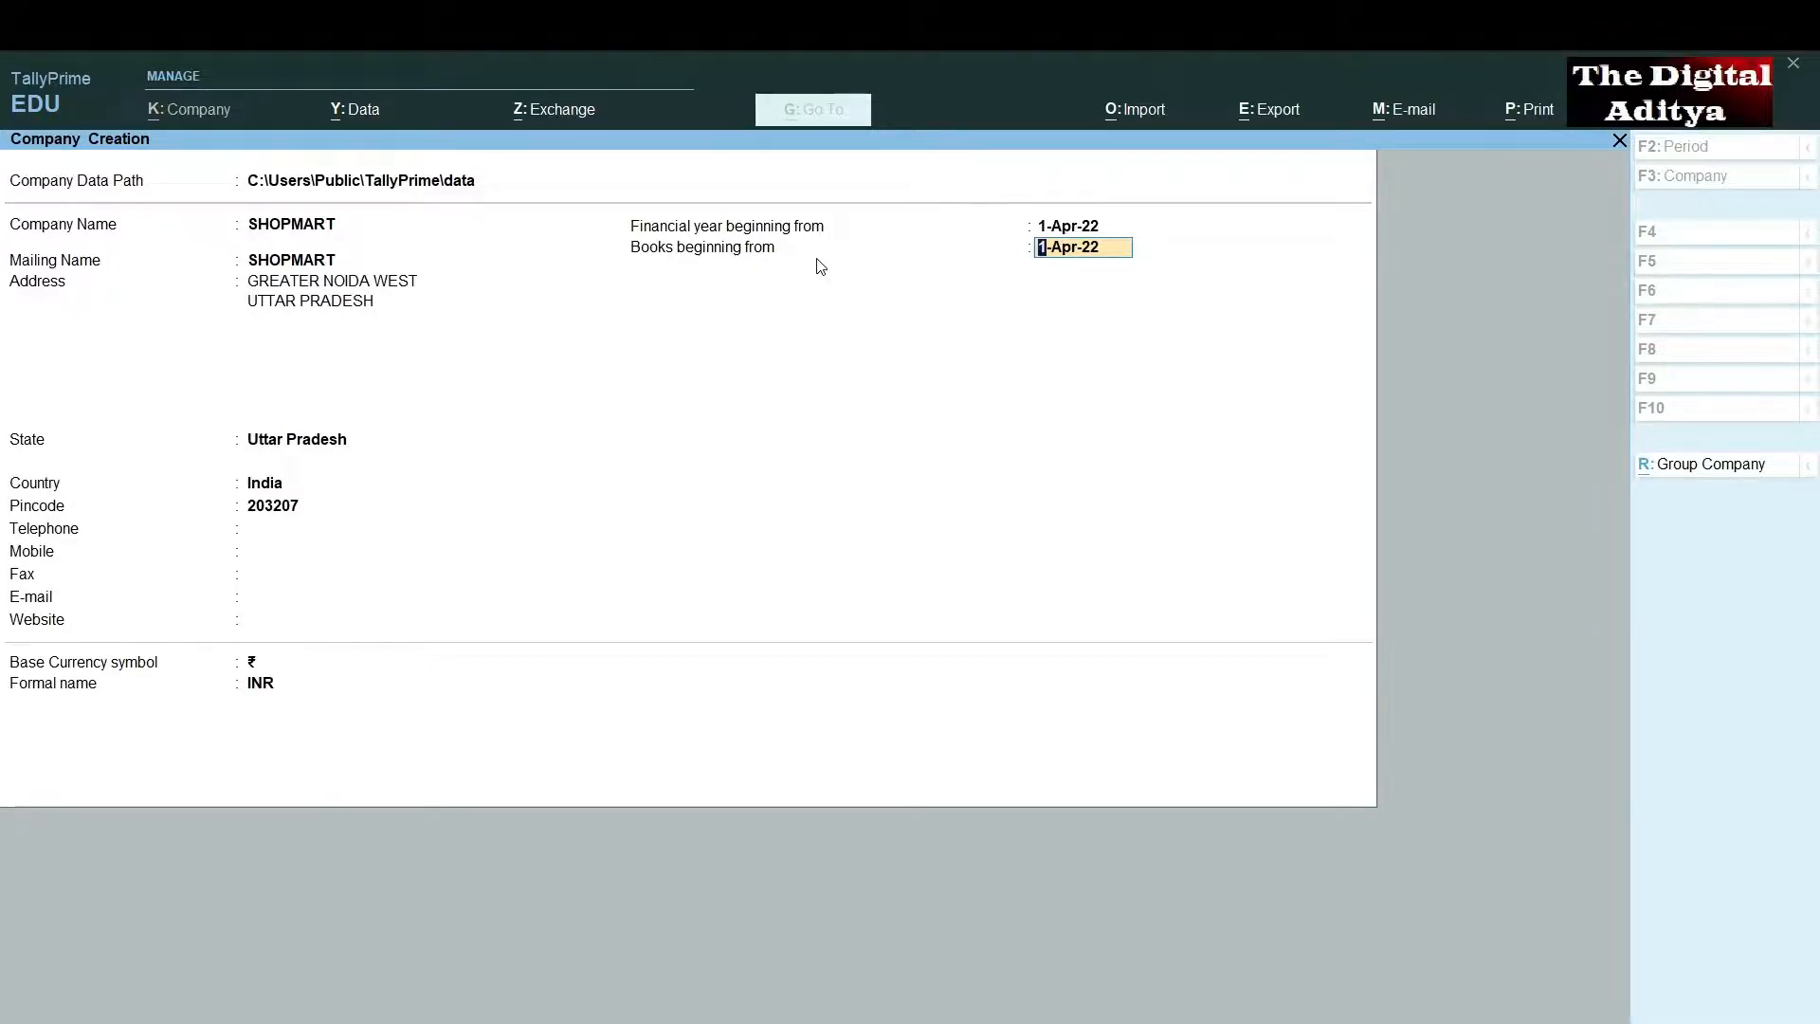
pyautogui.press('Return')
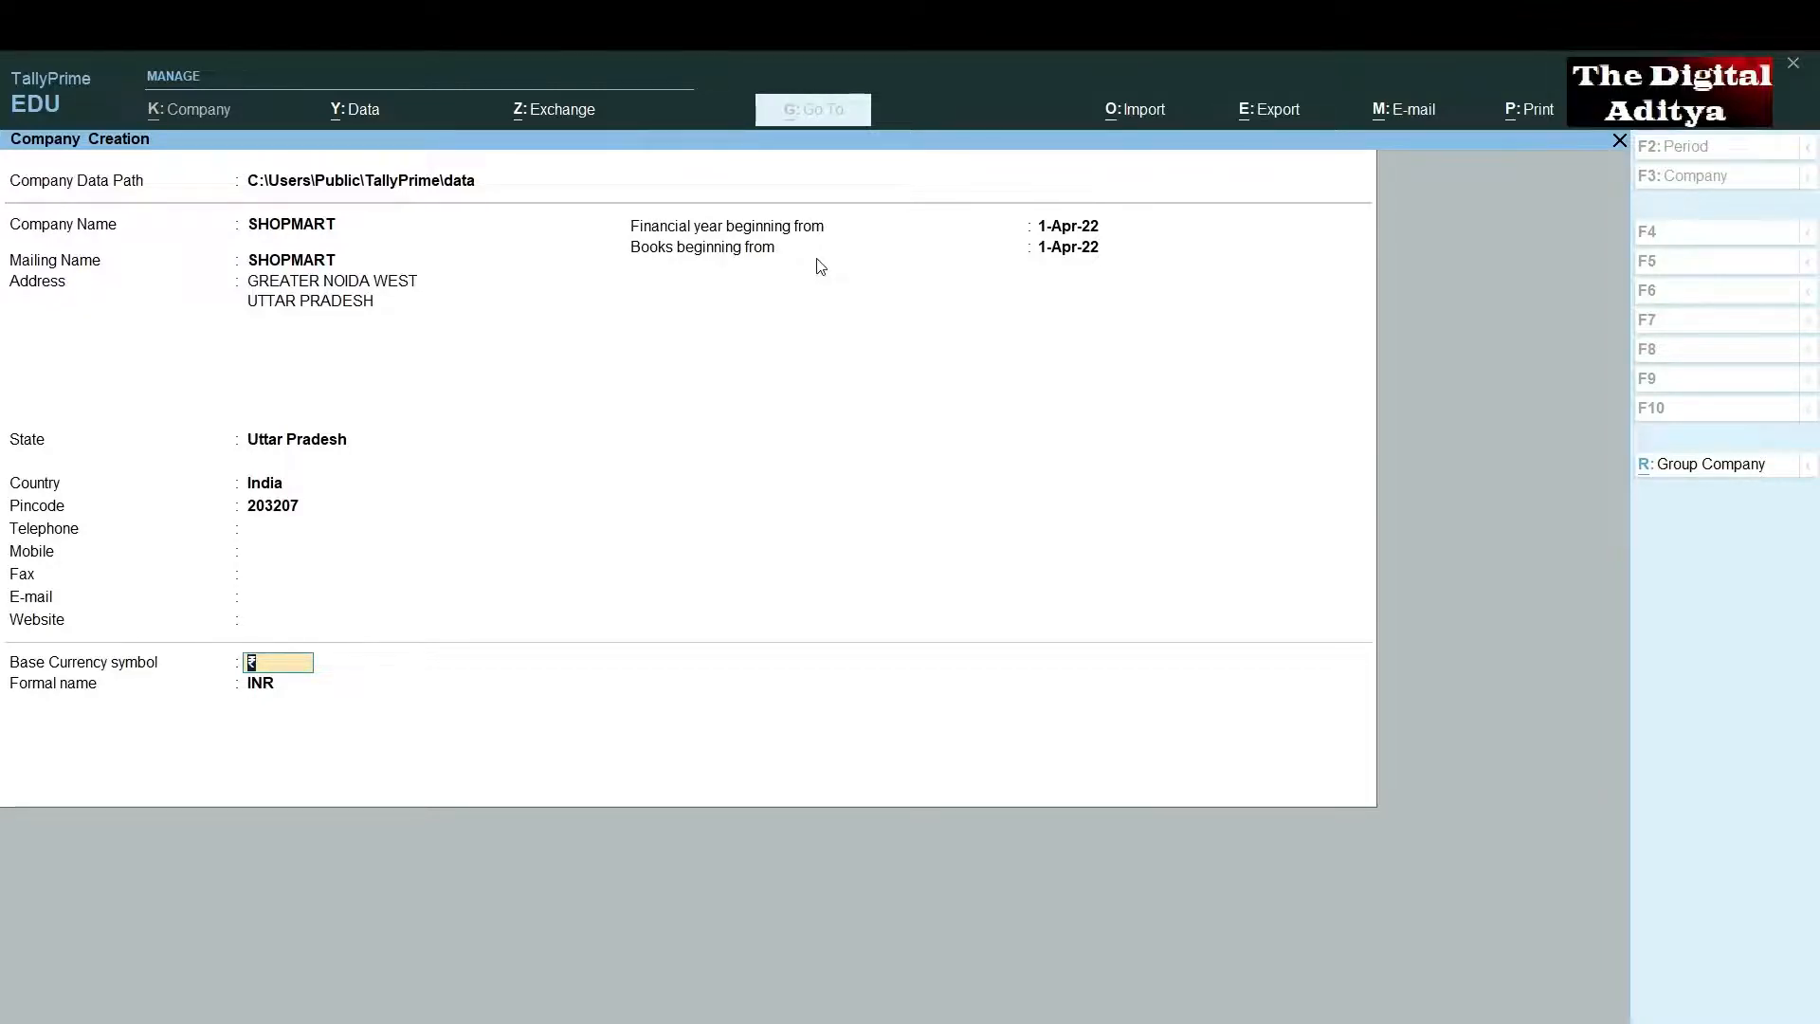
# - Keep ₹ as the base currency symbol with the formal name INR and accept the company creation
pyautogui.press('Return')
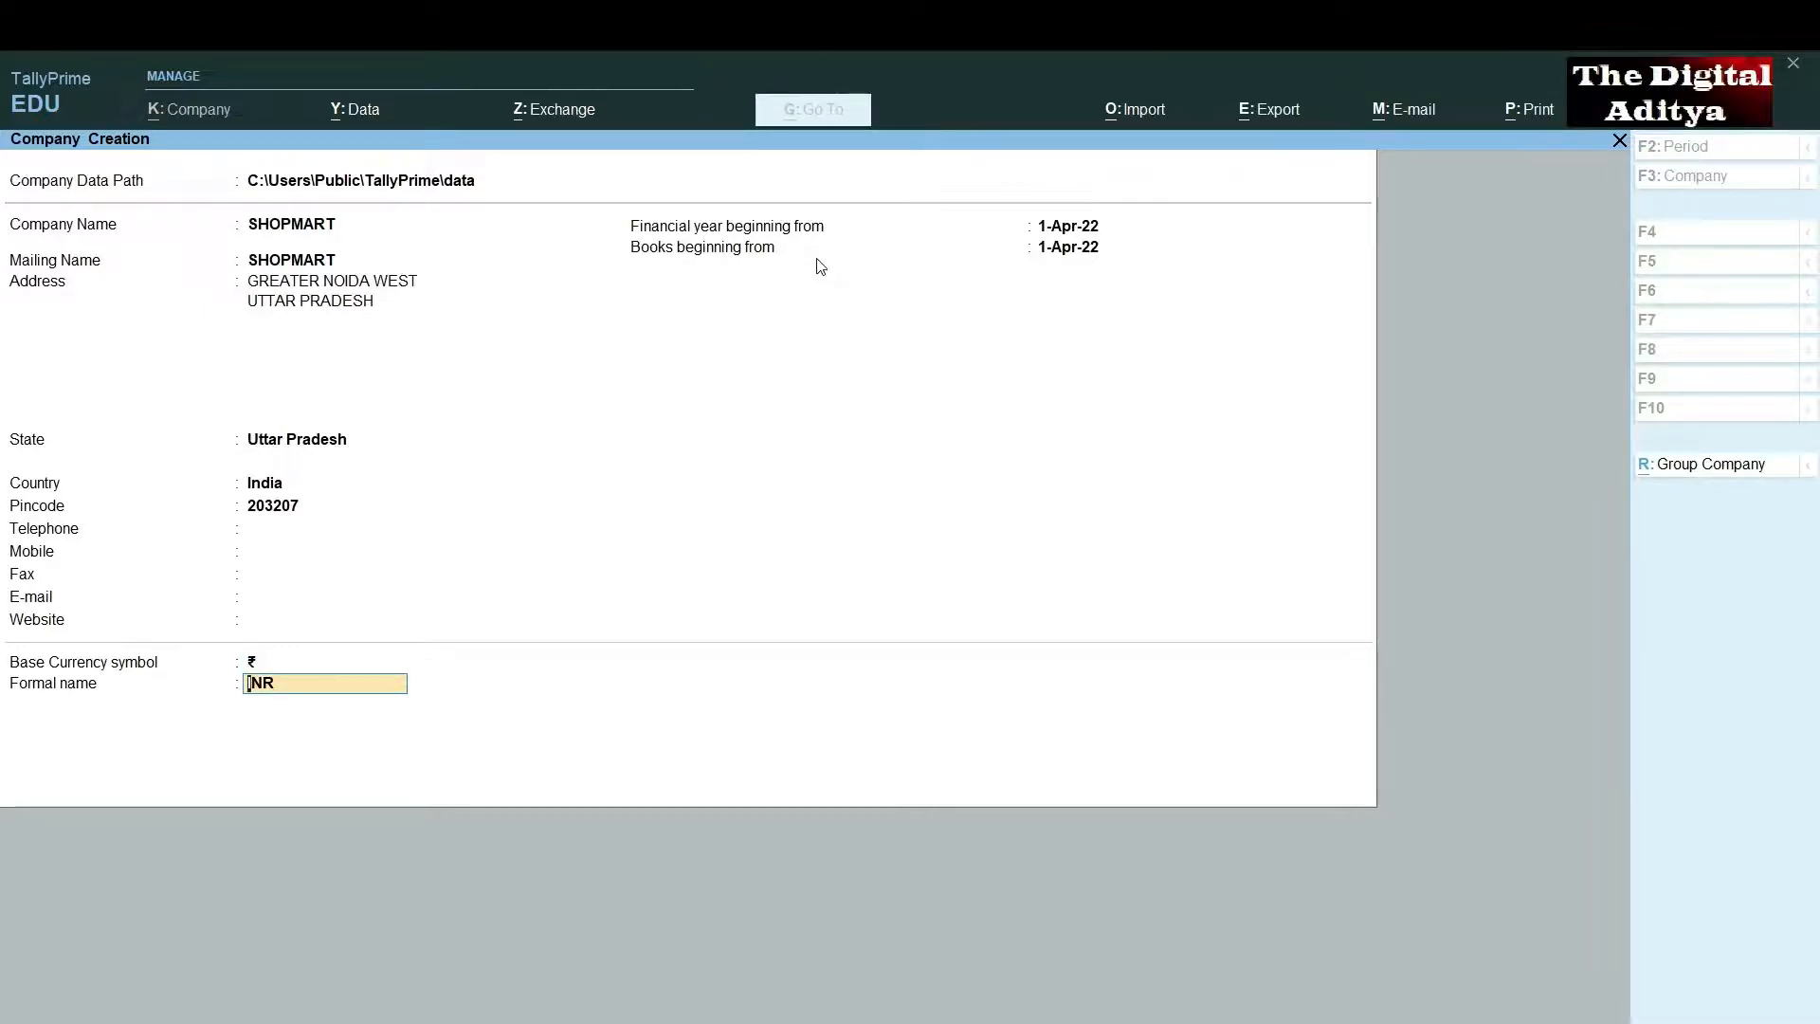
pyautogui.press('Return')
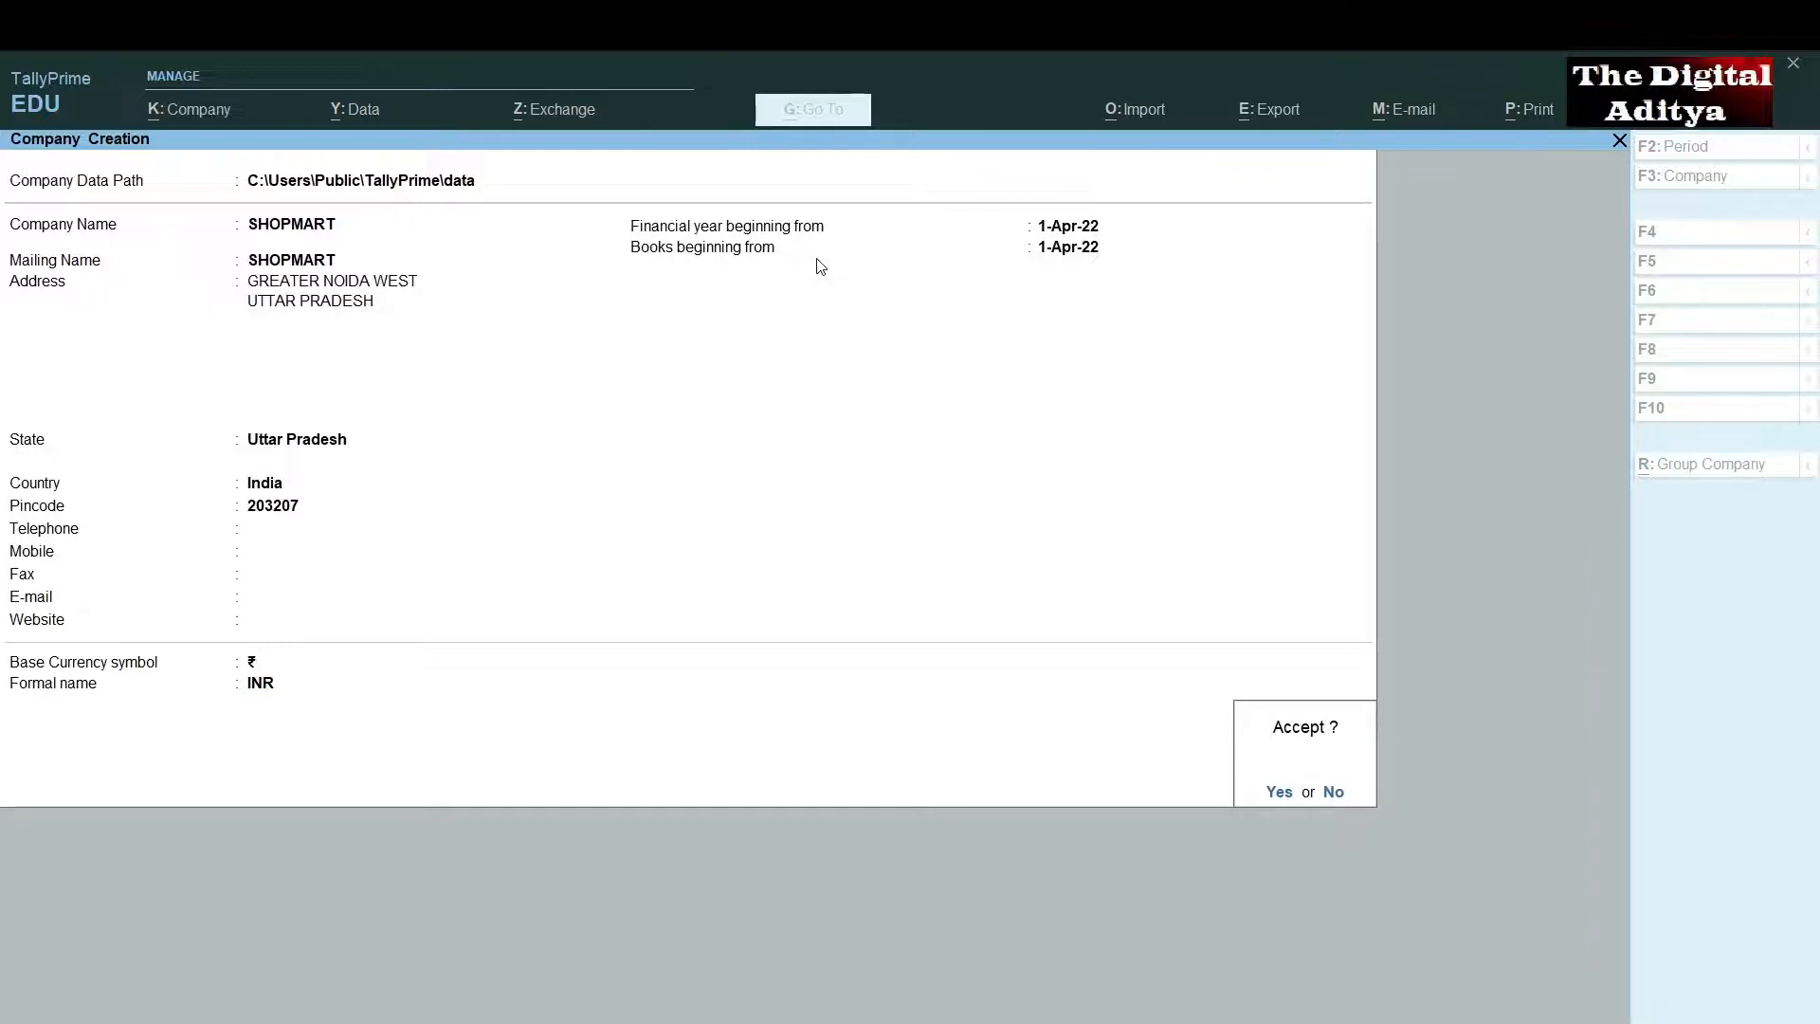
pyautogui.press('Return')
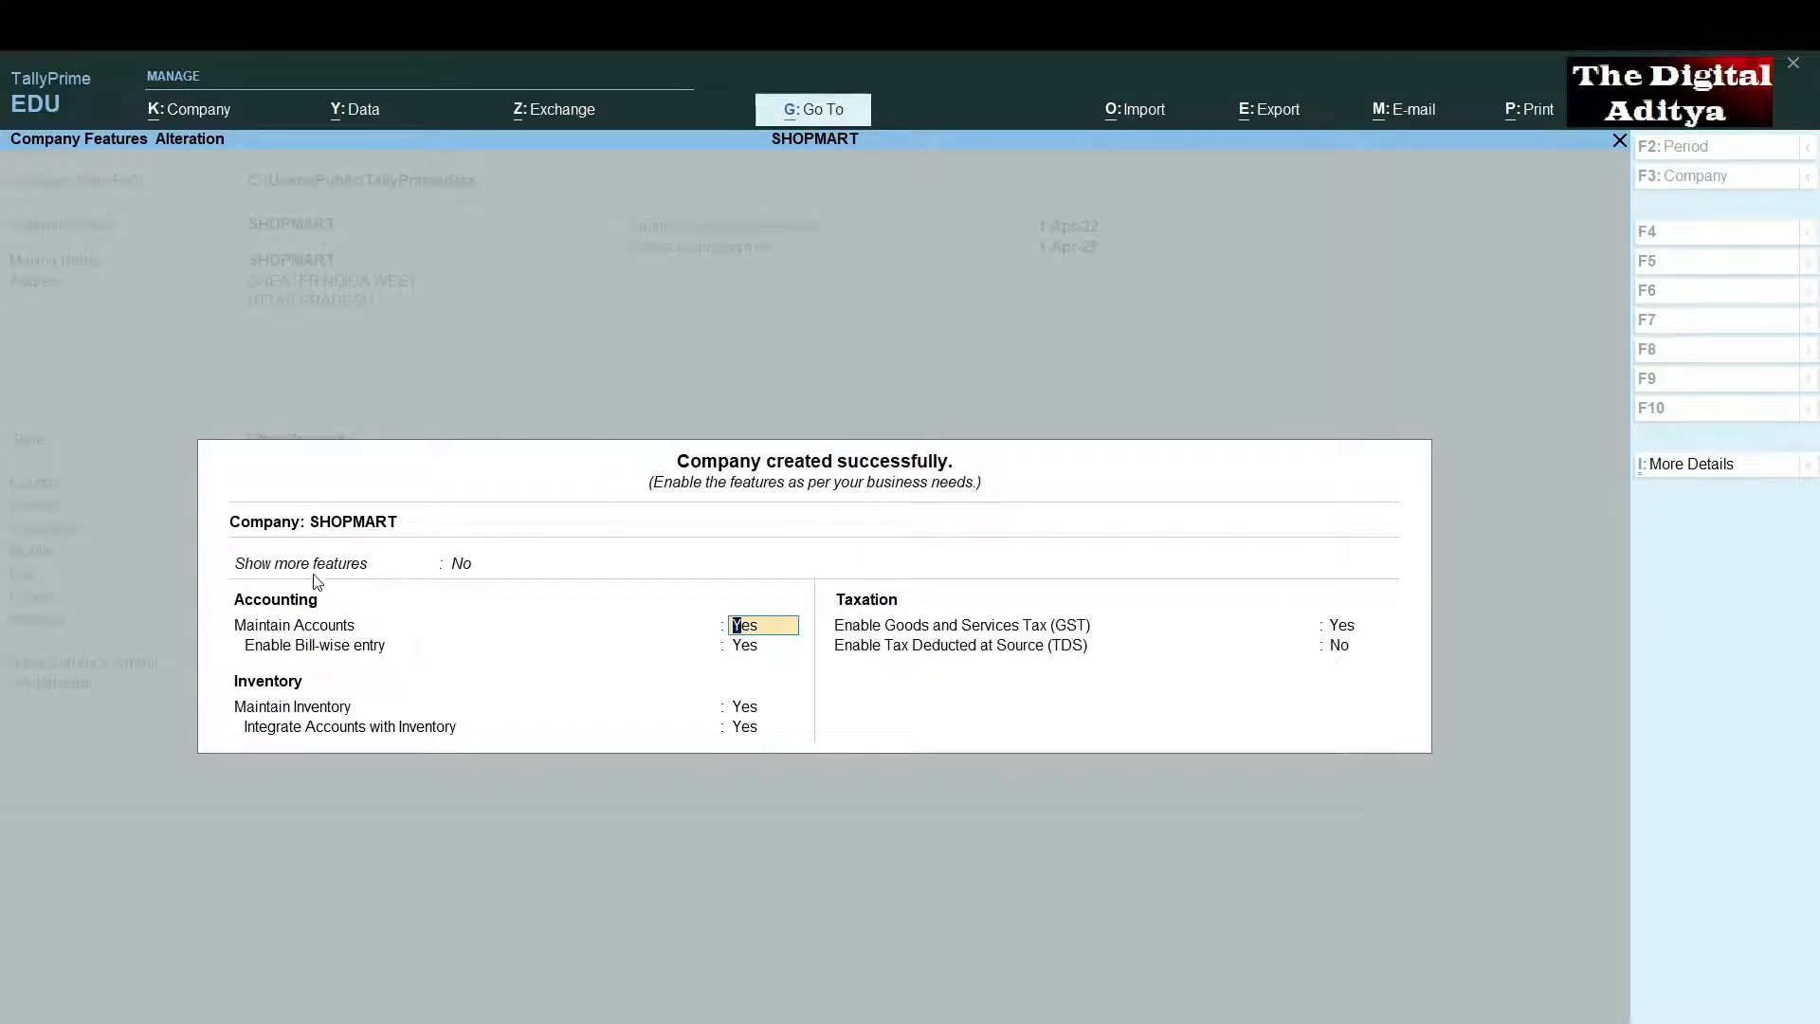
# - Show more company features and keep accounts and bill-wise entry set to Yes and cost centres set to No
pyautogui.click(460, 565)
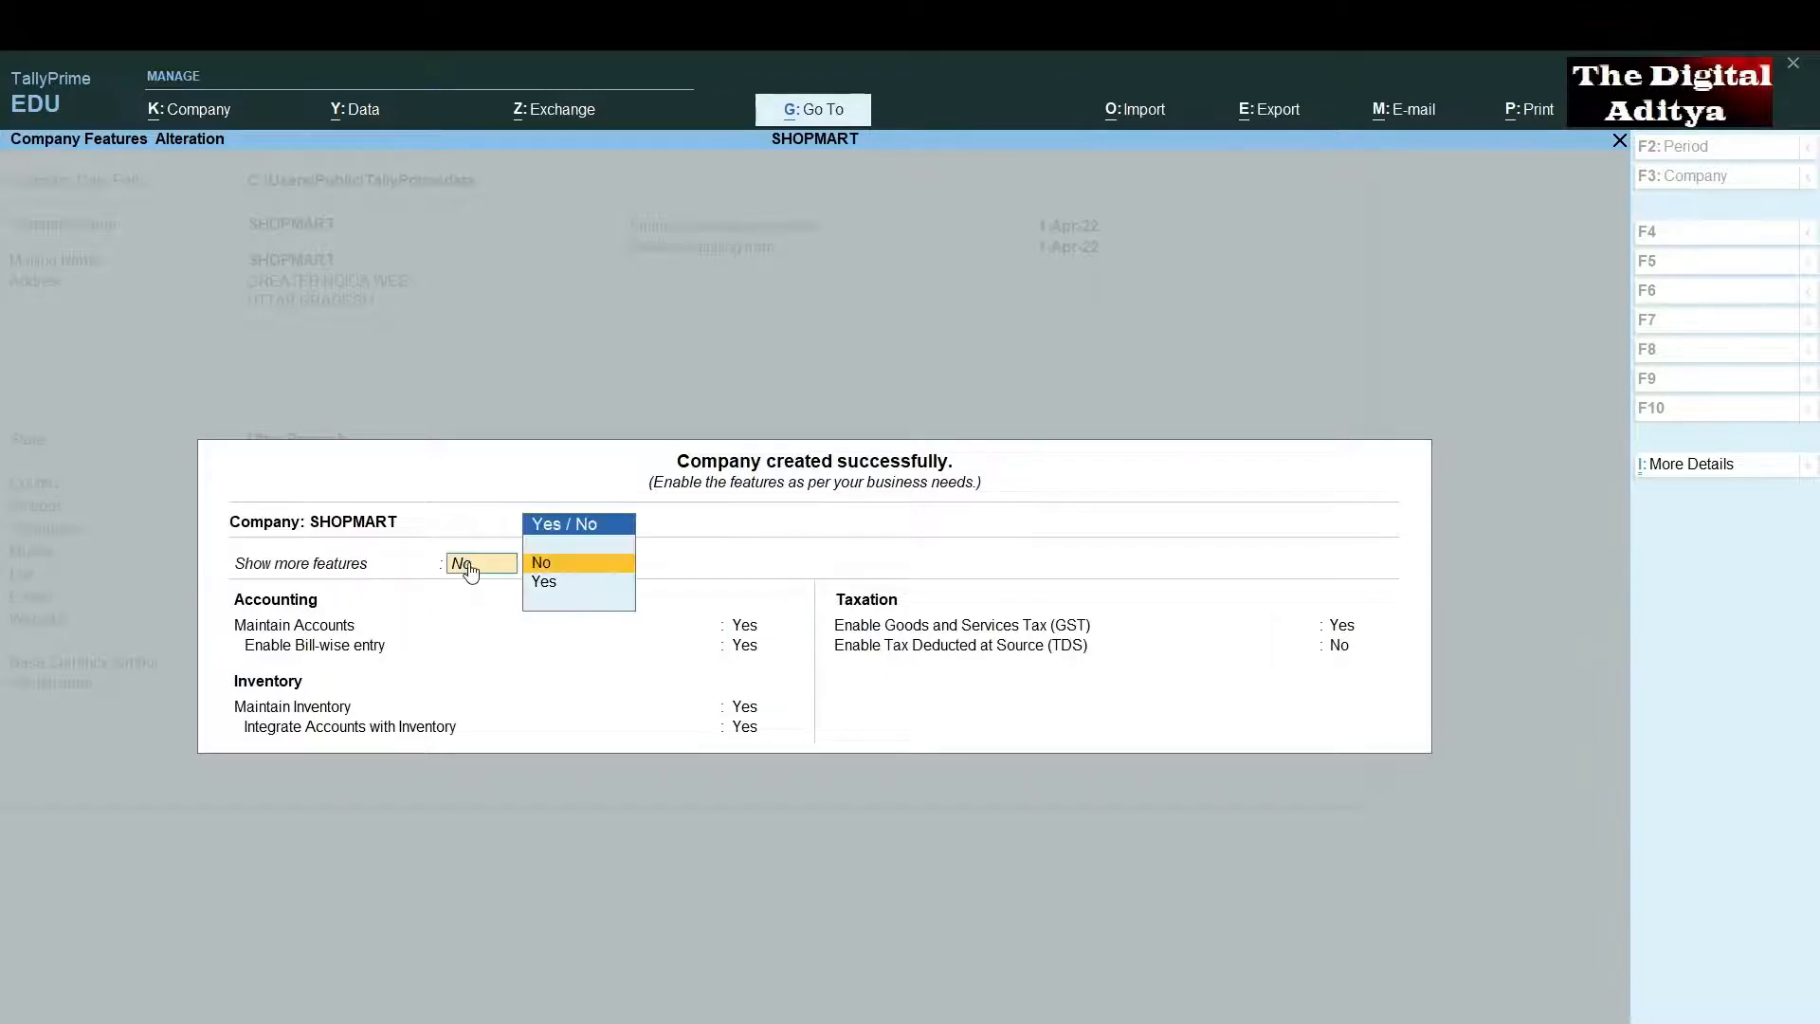
pyautogui.click(547, 584)
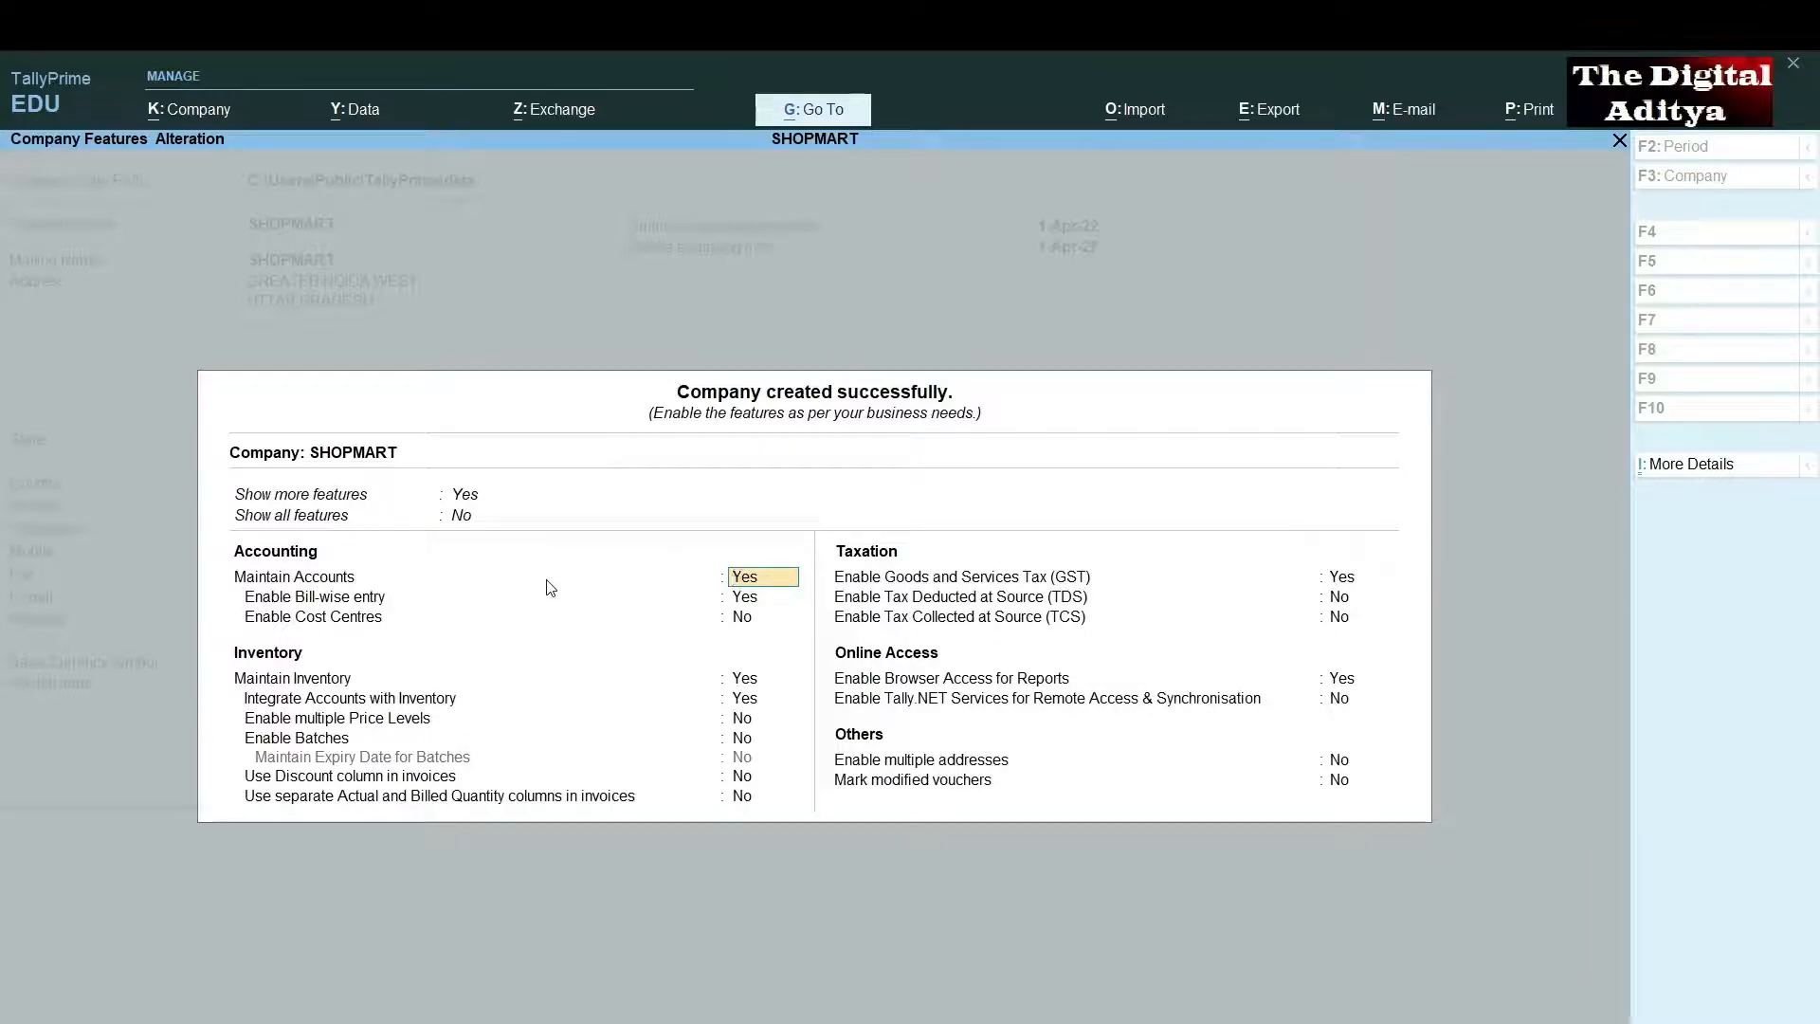
pyautogui.hotkey('alt', 'Tab')
pyautogui.press('Return')
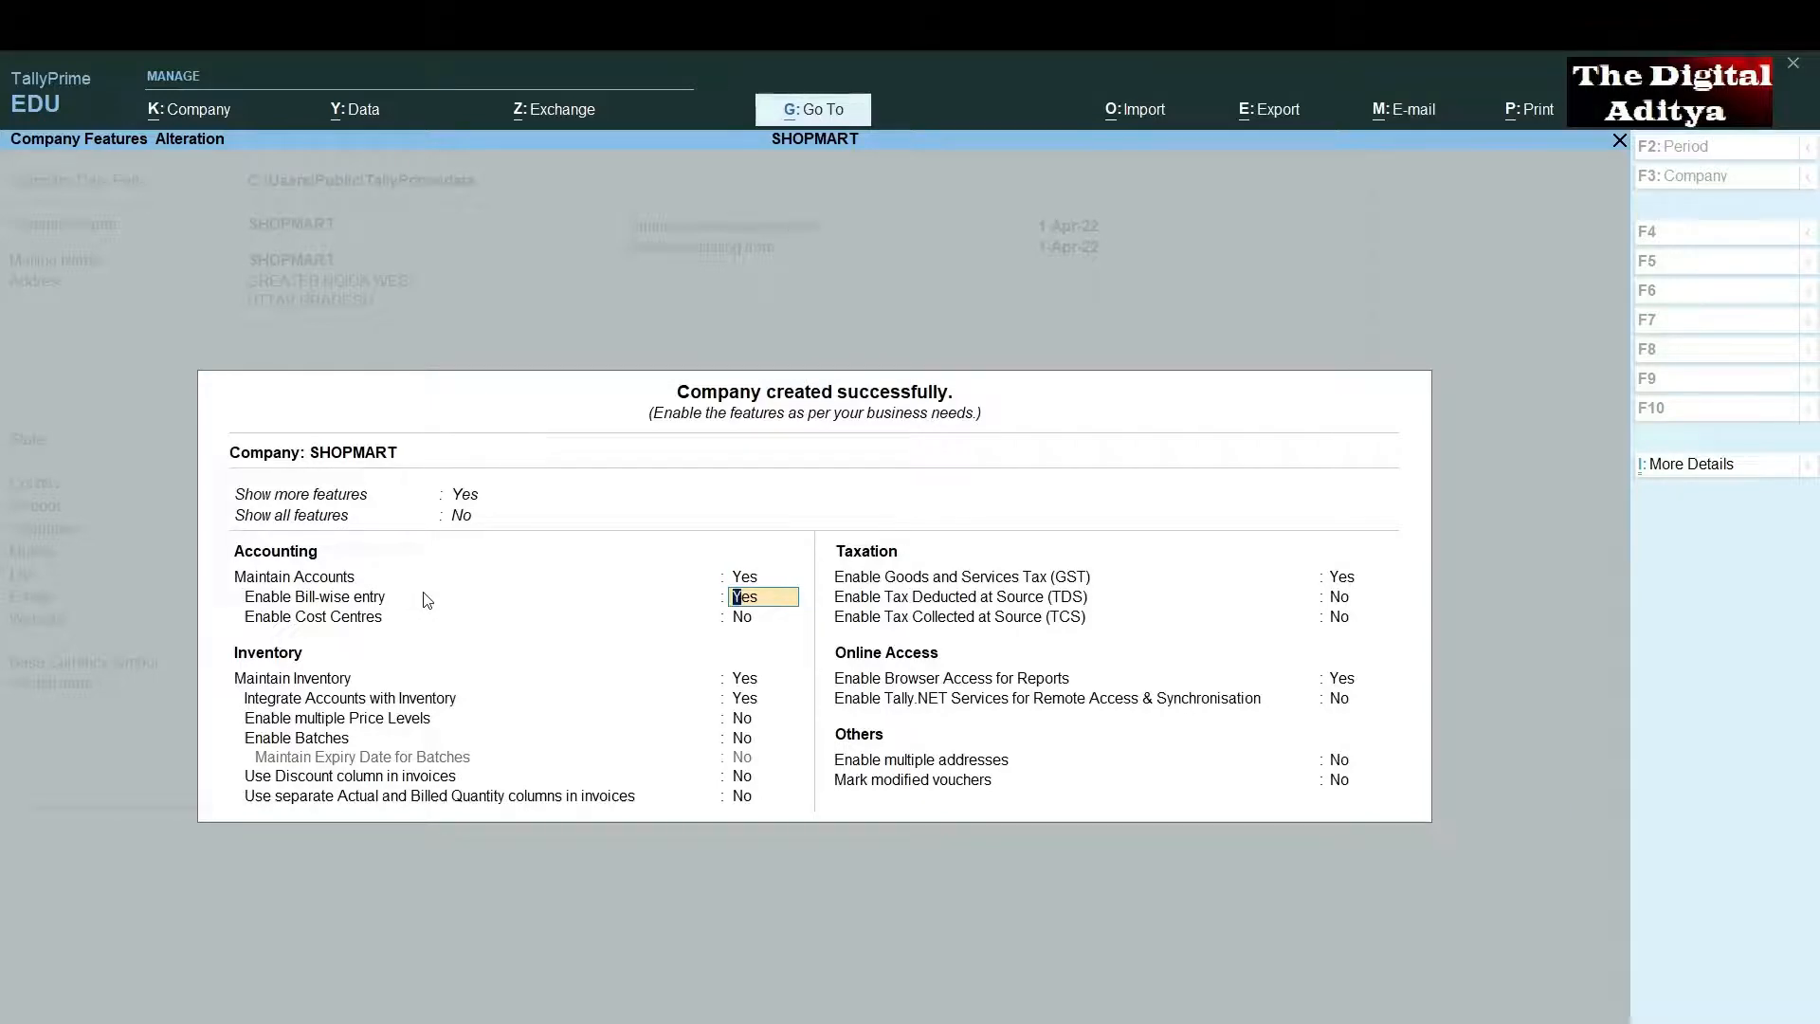
pyautogui.press('Return')
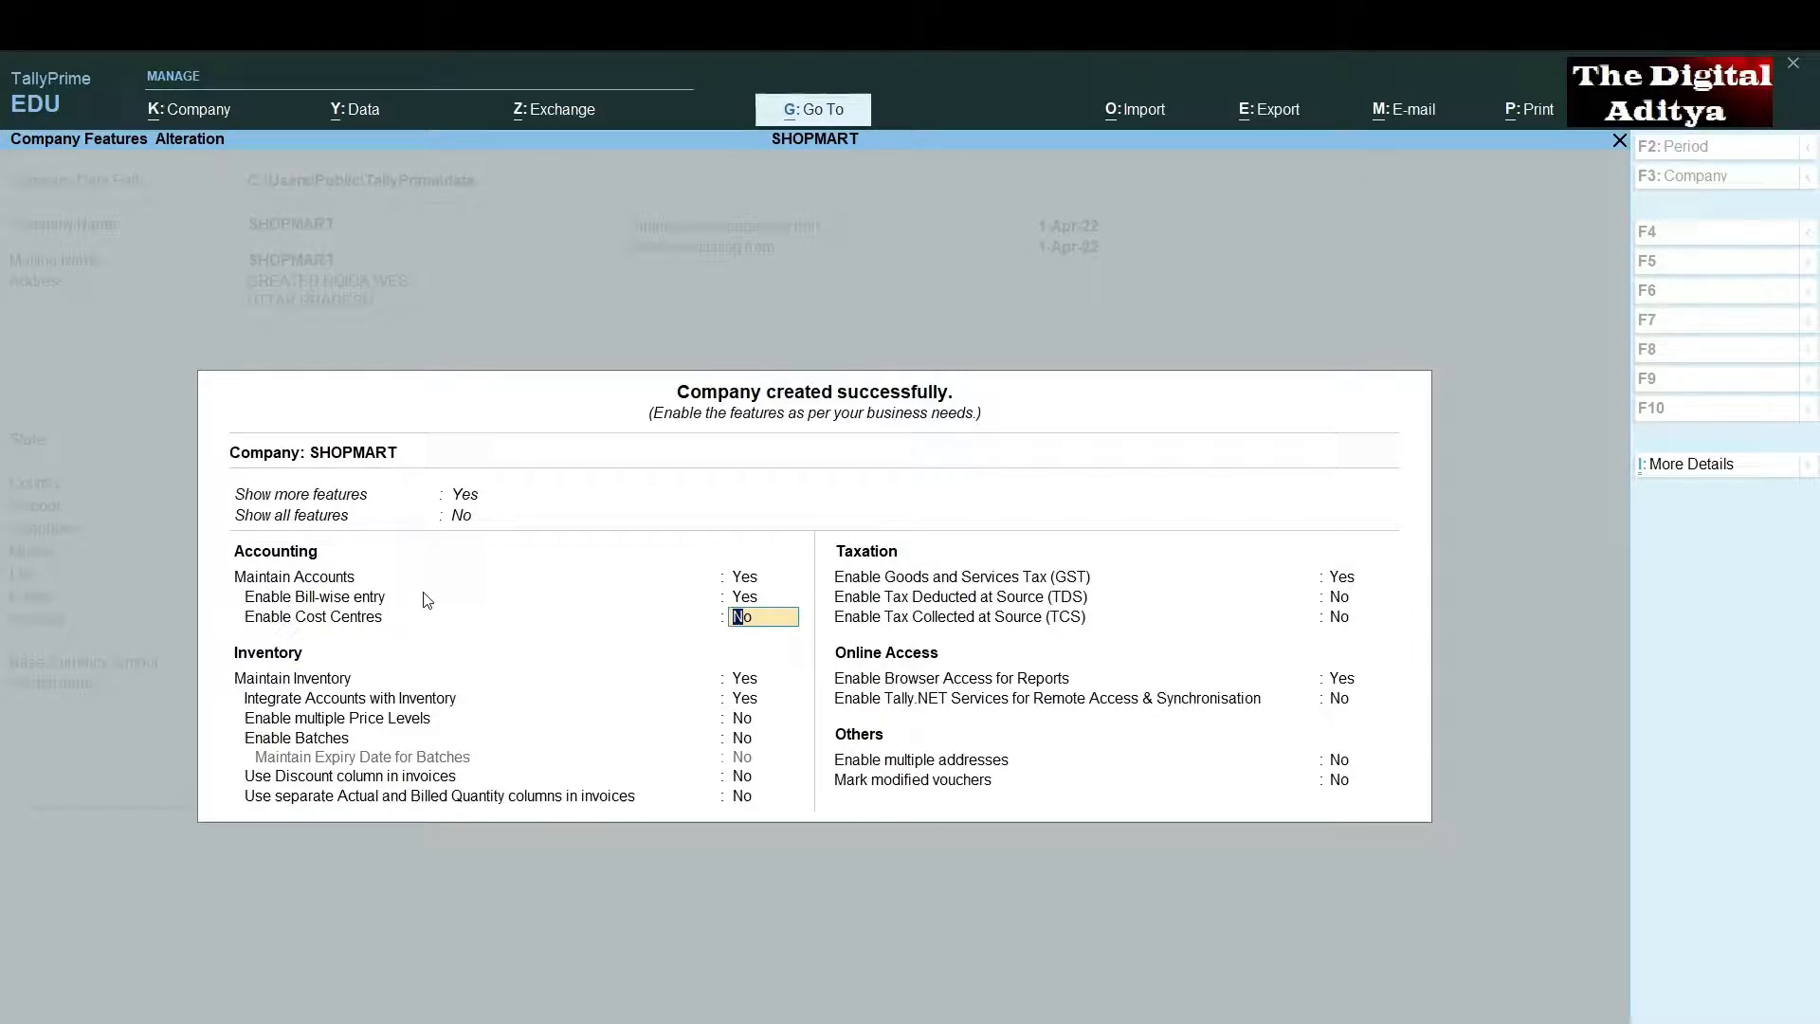
pyautogui.press('Return')
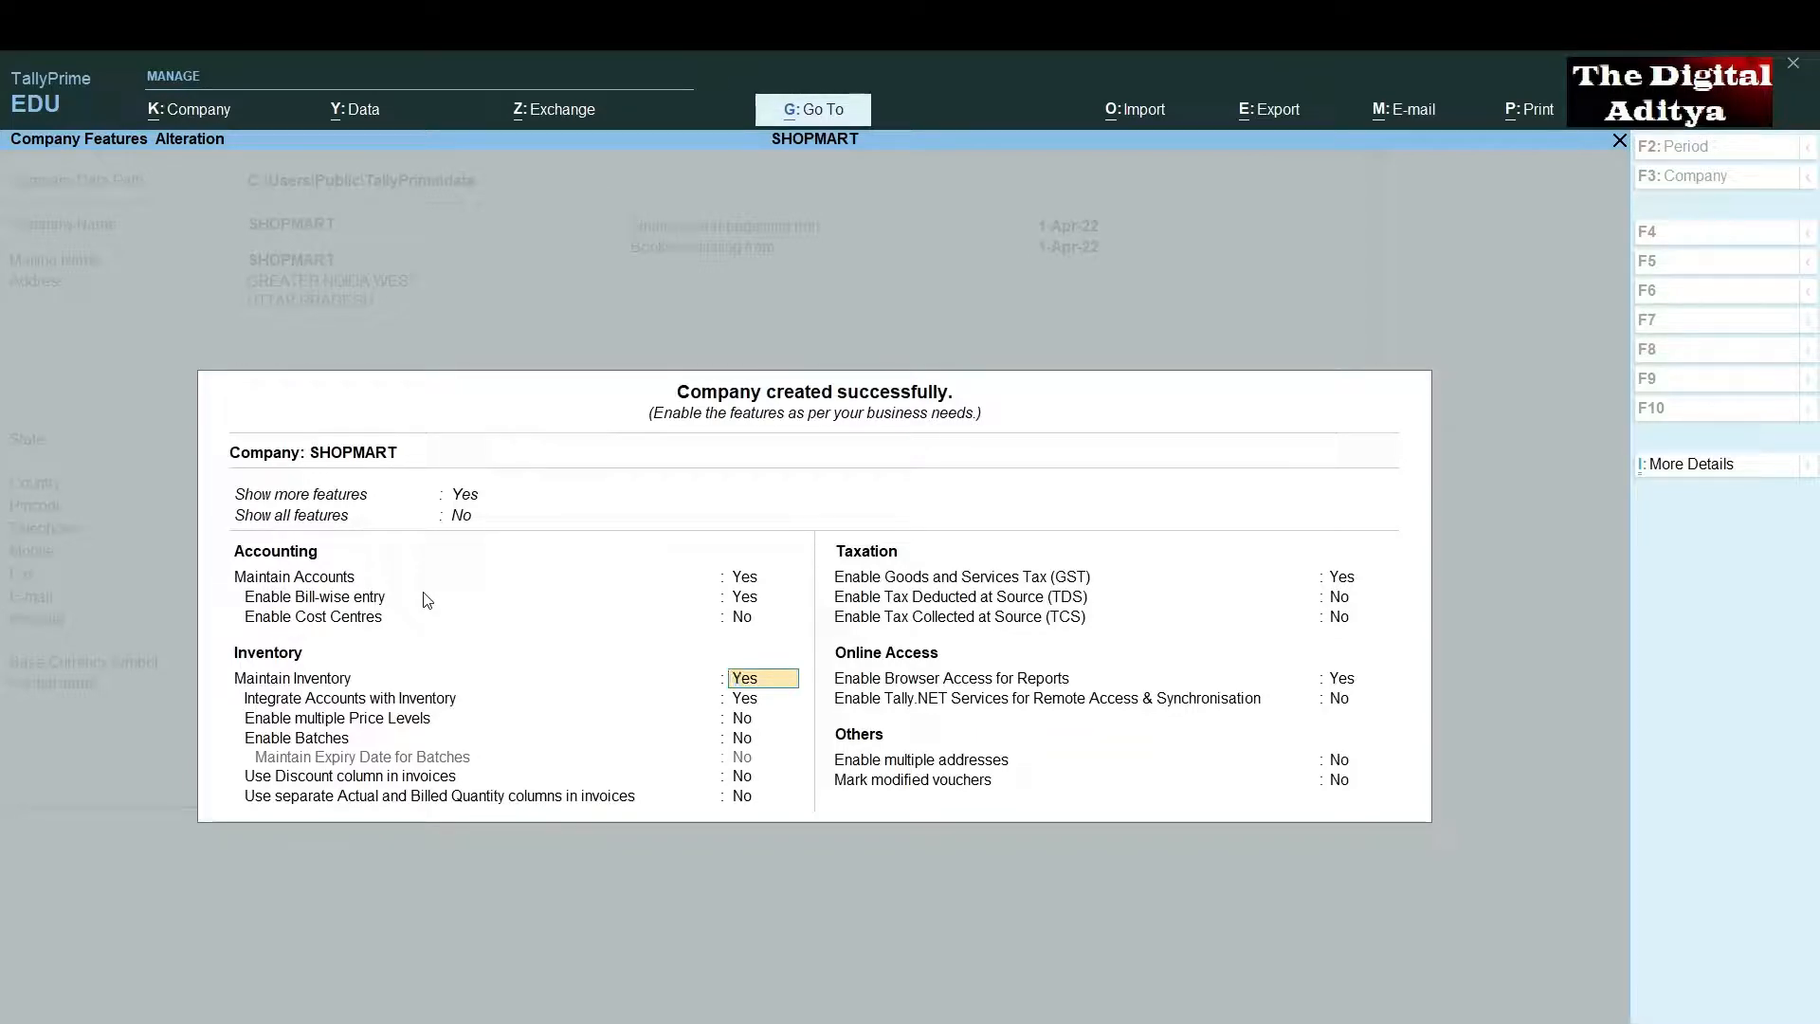
# - Enable multiple price levels and the discount column in invoices, keeping the other inventory features at their defaults
pyautogui.press('Return')
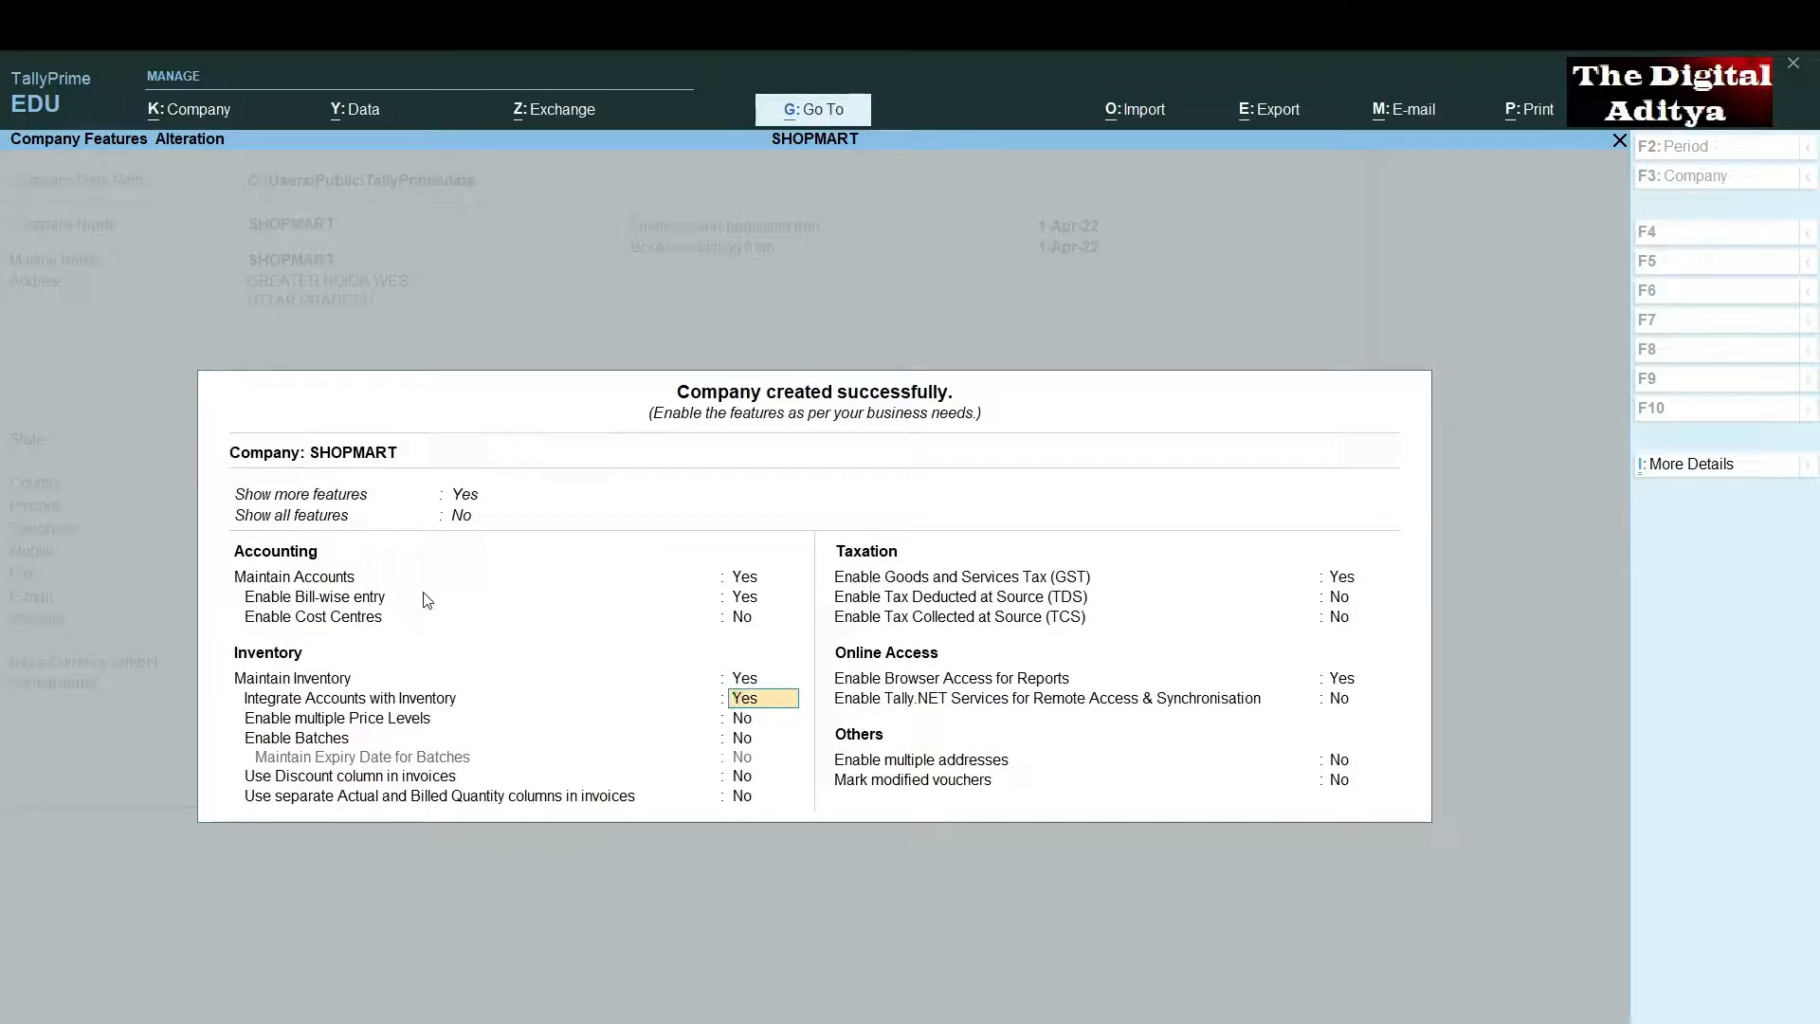
pyautogui.press('Return')
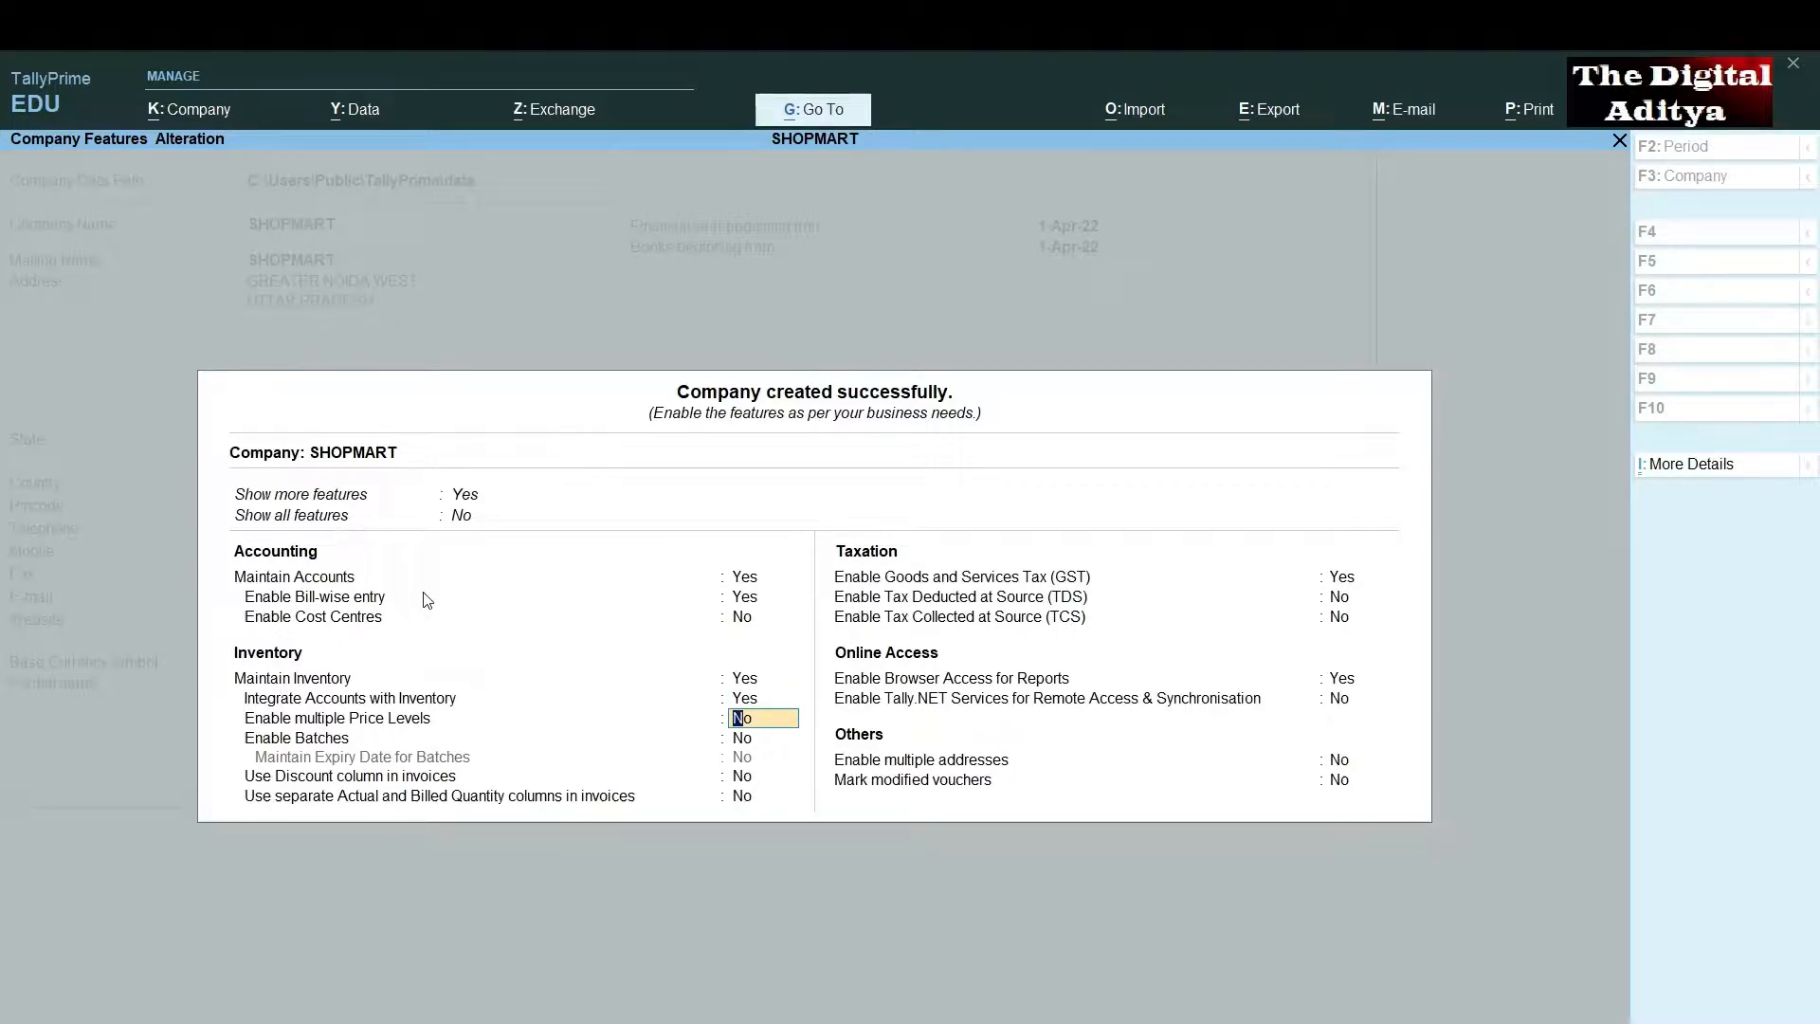
pyautogui.write('Y')
pyautogui.press('Return')
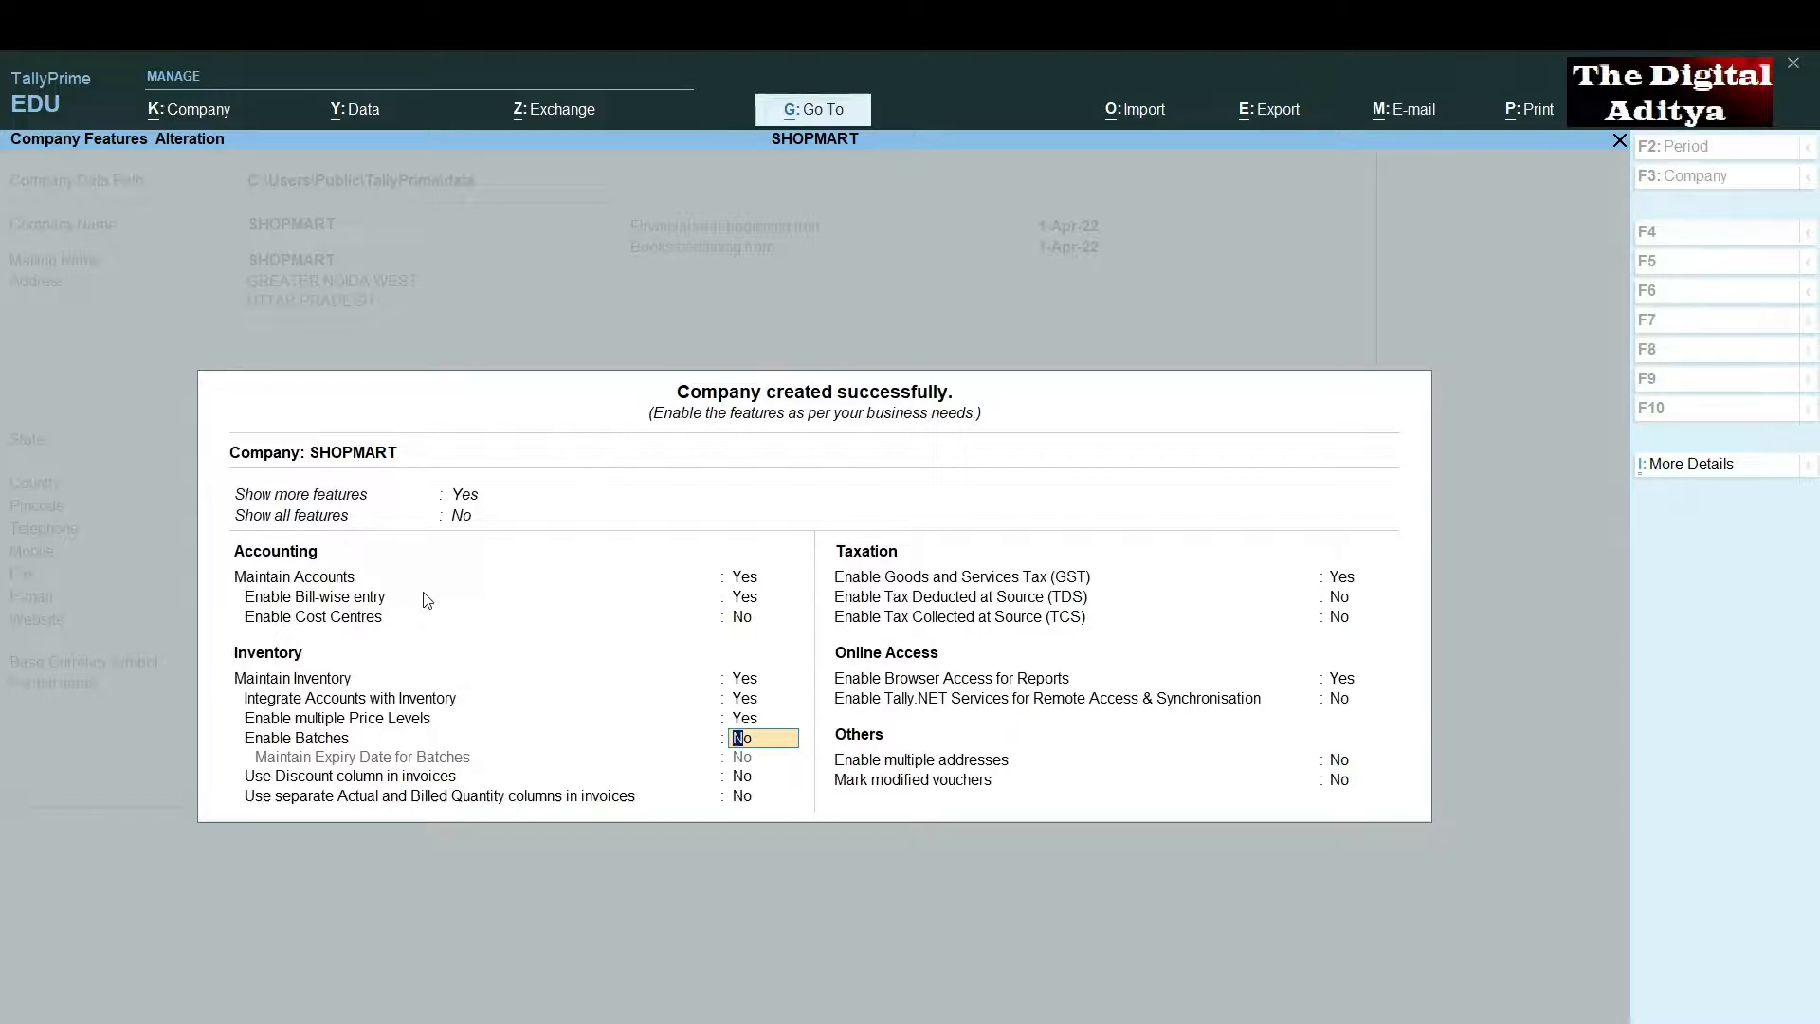
pyautogui.press('Return')
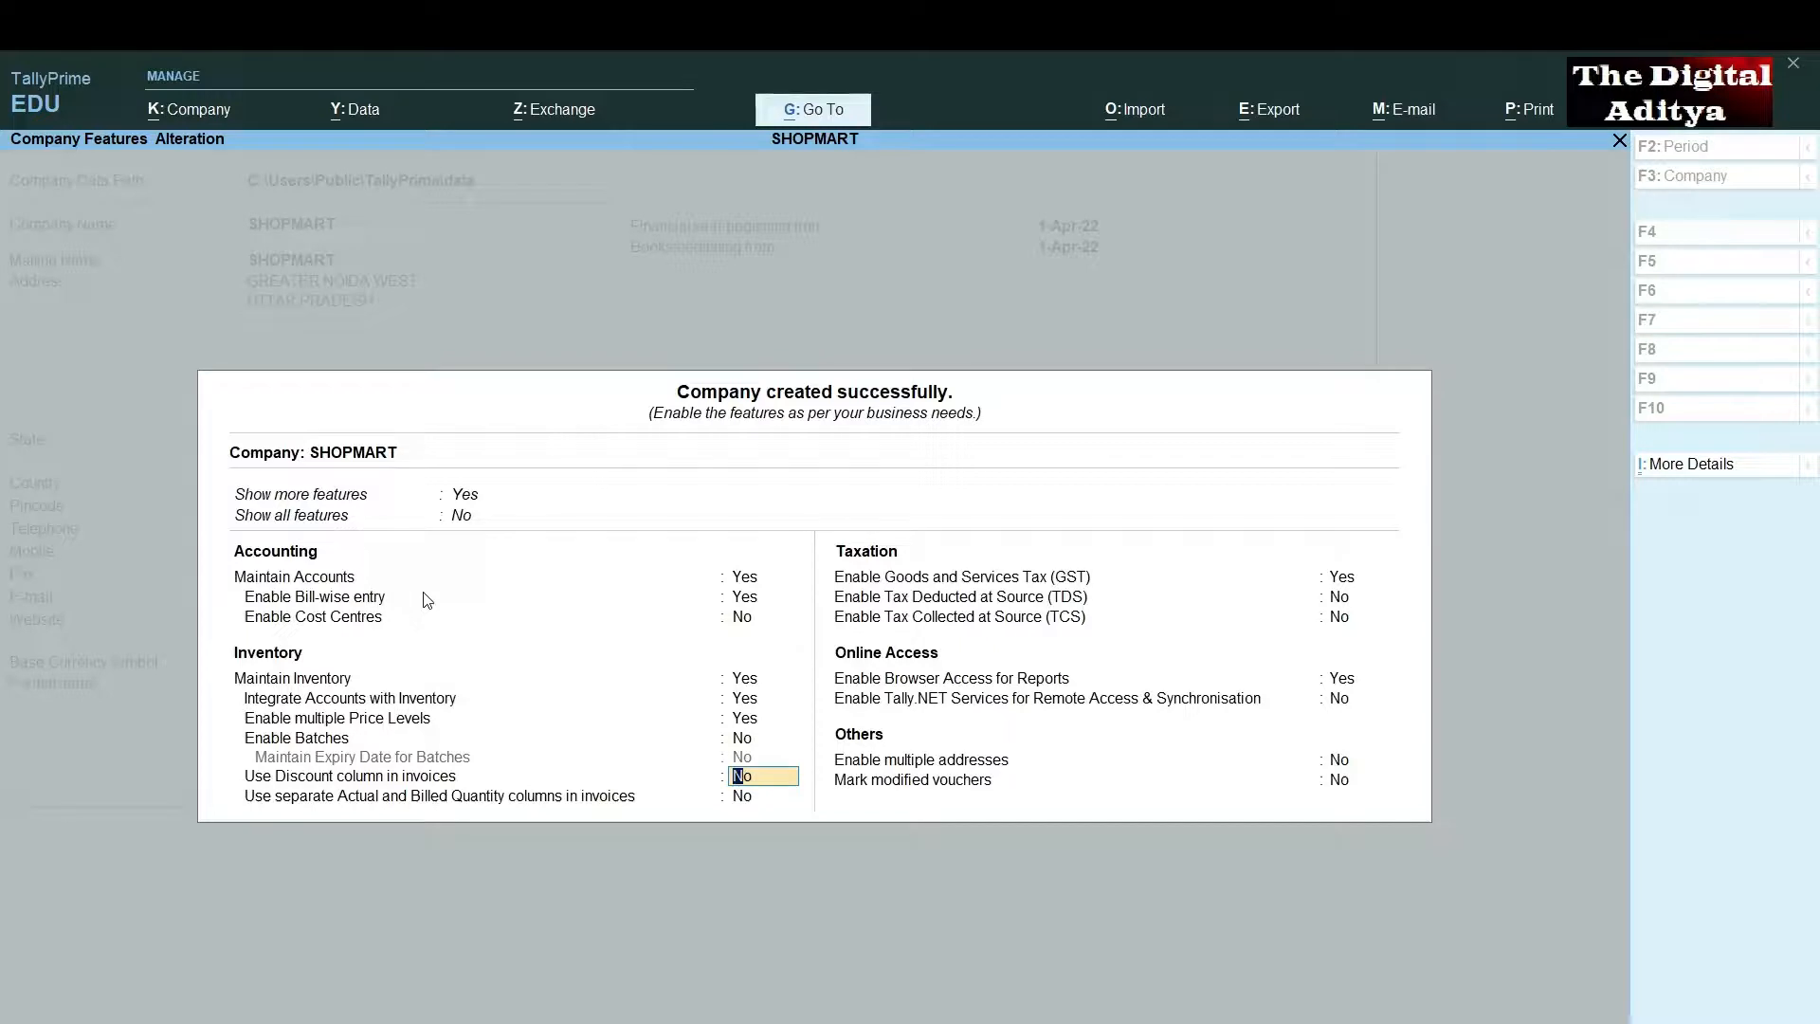
pyautogui.write('Y')
pyautogui.press('Return')
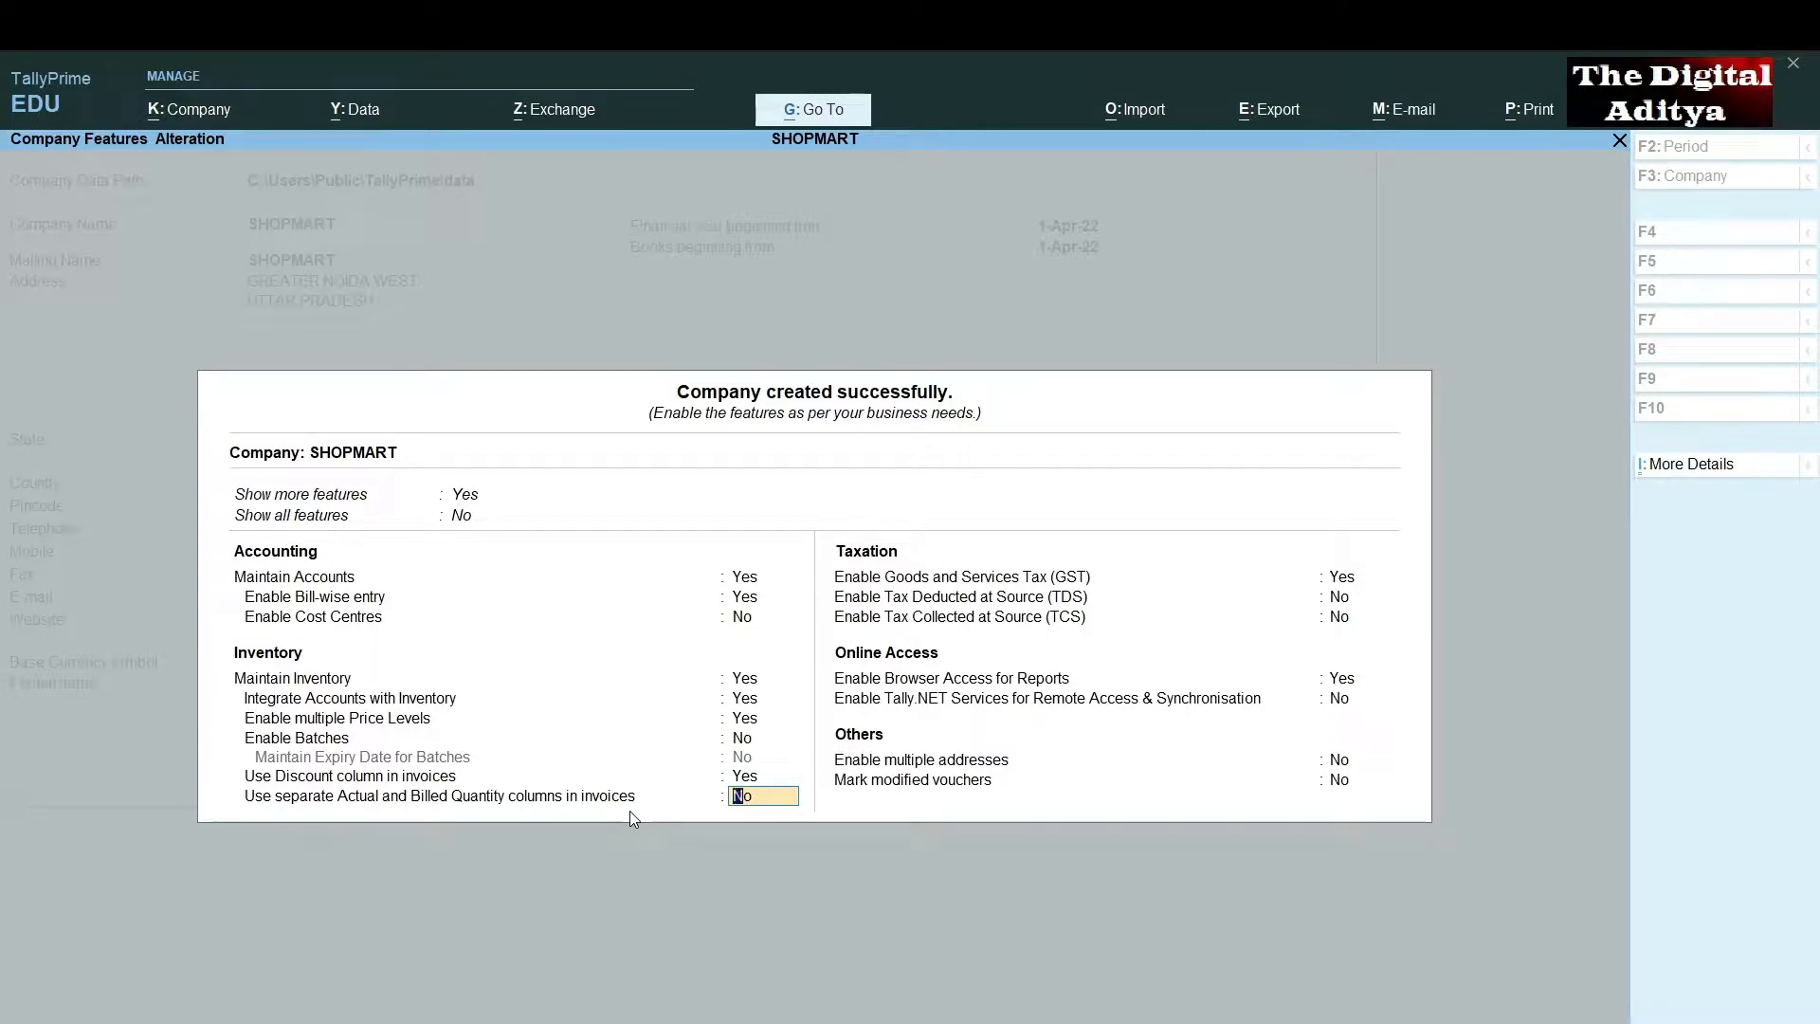
pyautogui.press('Return')
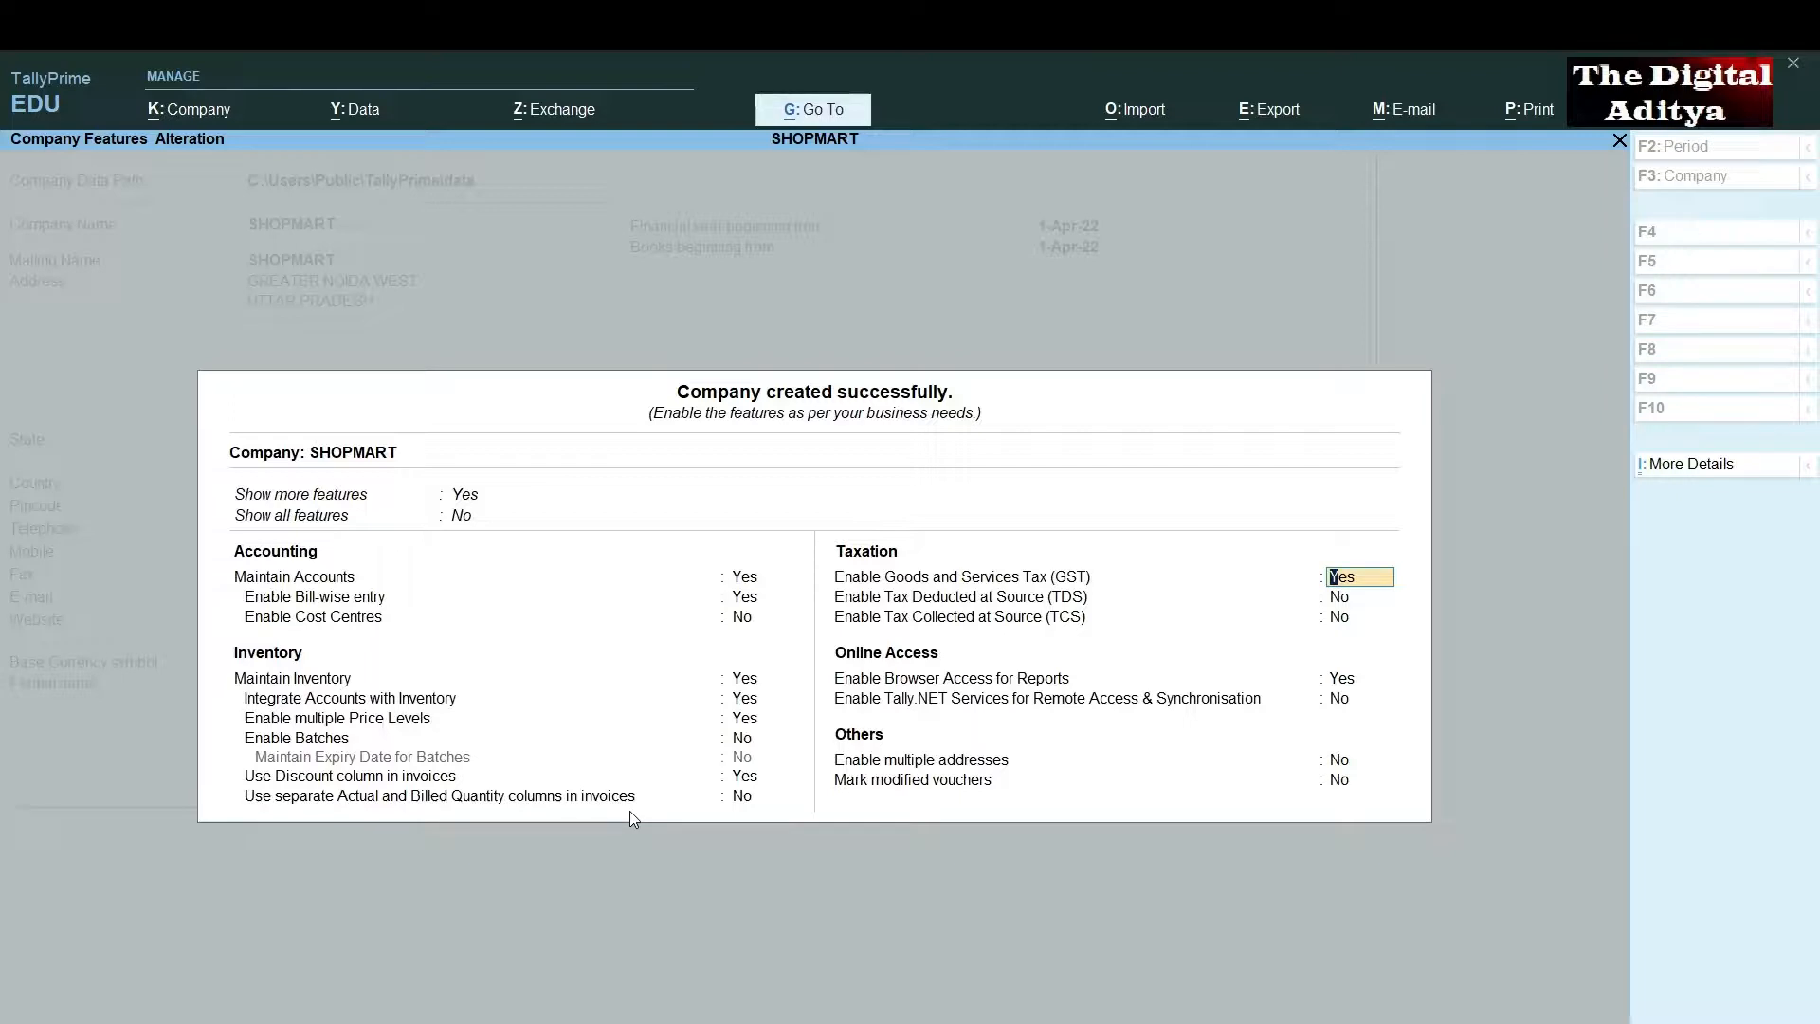
# - Keep Goods and Services Tax (GST) enabled and enable Tax Deducted at Source (TDS)
pyautogui.press('Return')
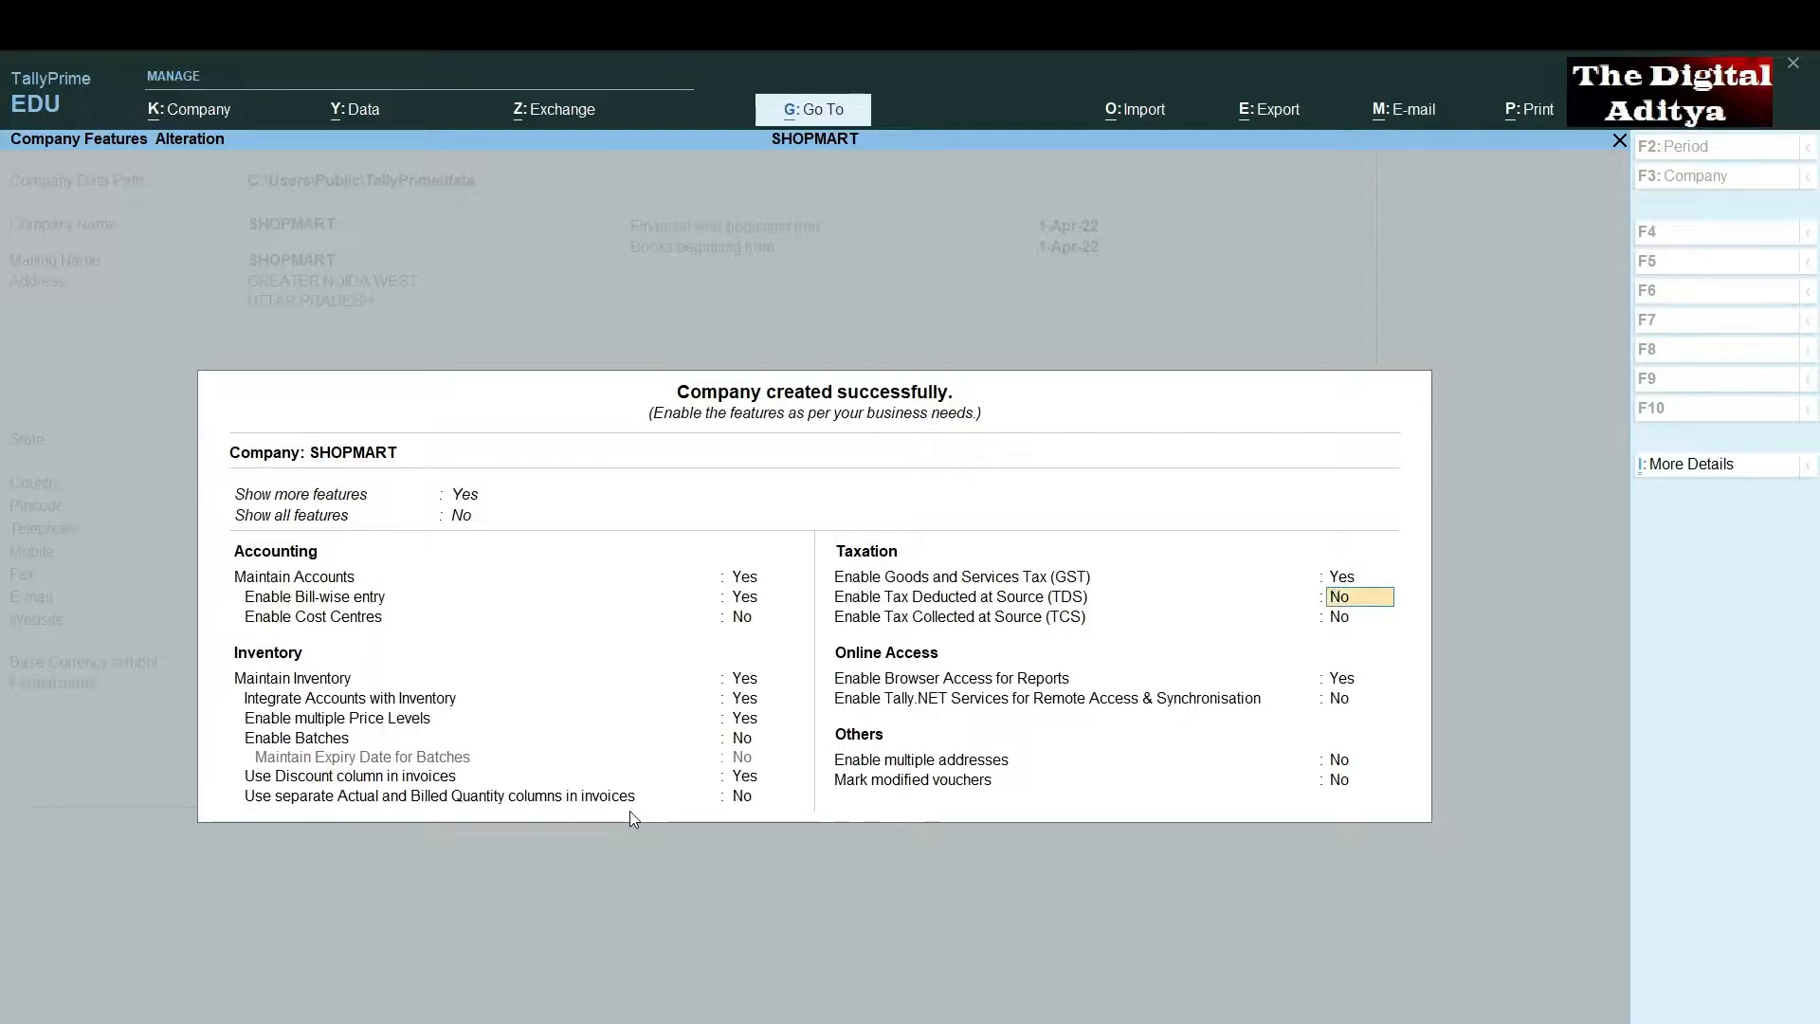
pyautogui.write('Y')
pyautogui.press('Return')
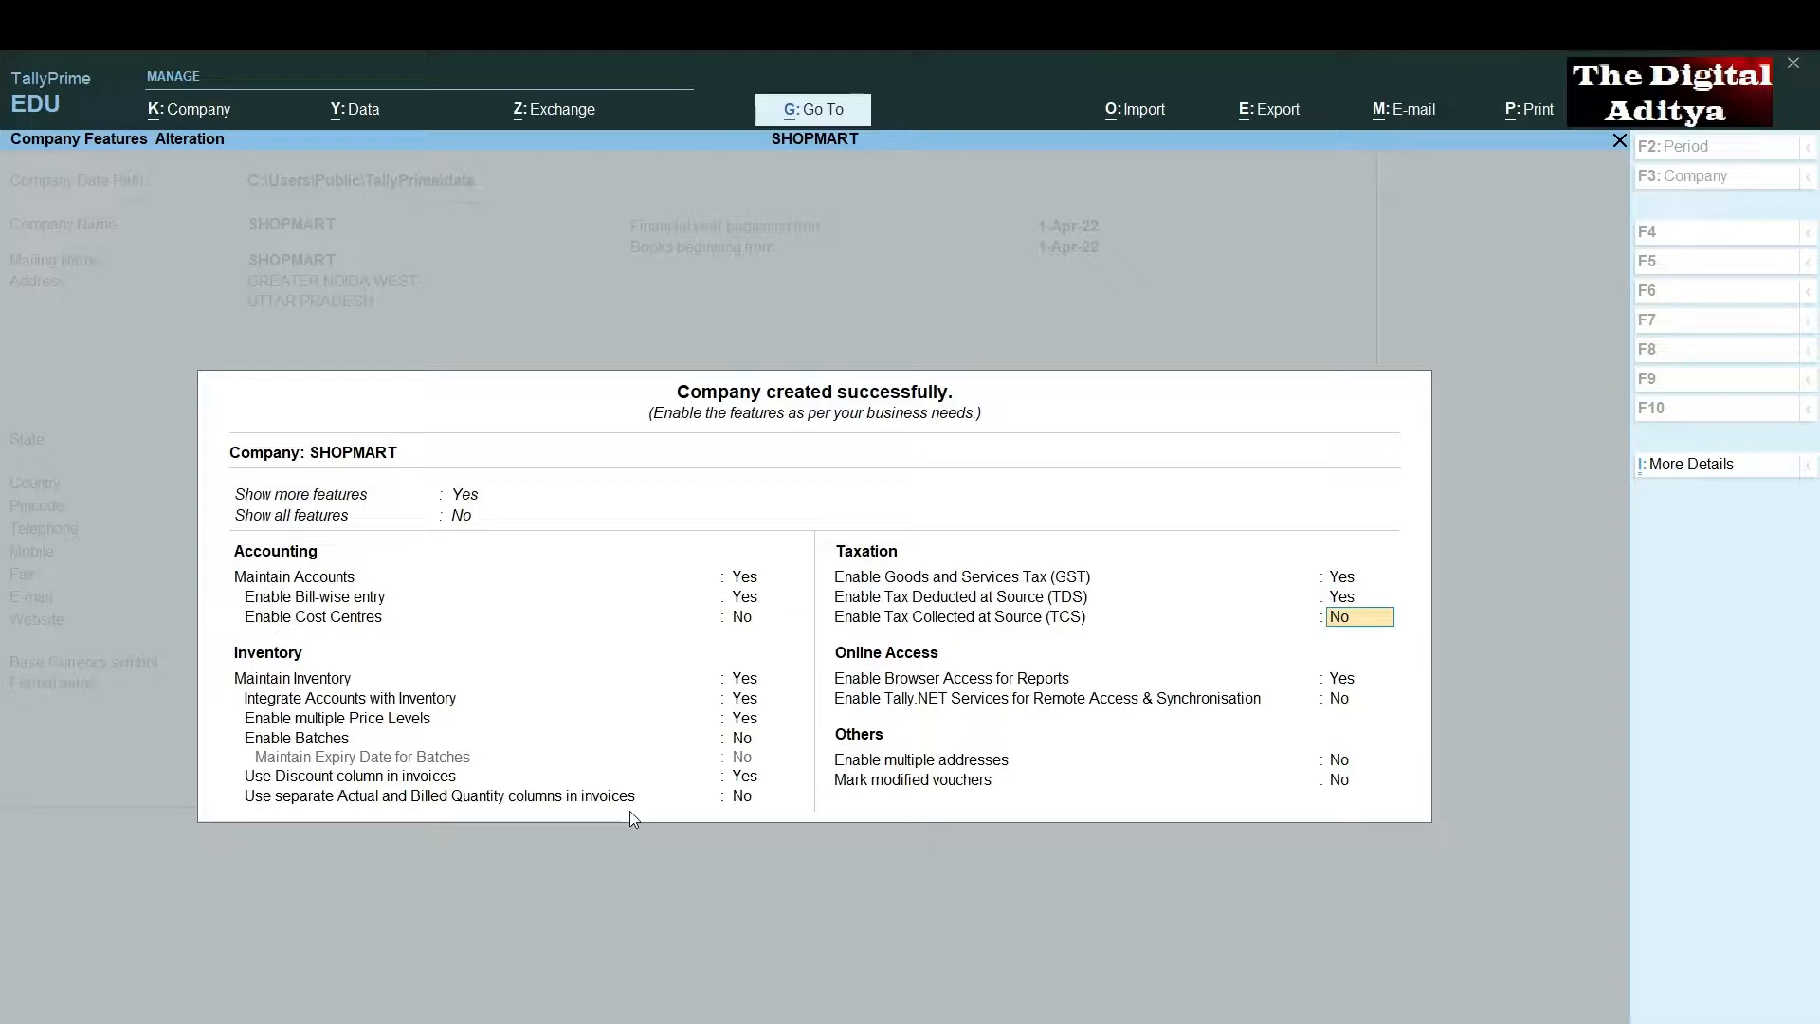
# - Enable Tax Collected at Source (TCS), keeping browser access for reports at Yes and Tally.NET Services for remote access at No
pyautogui.write('Y')
pyautogui.press('Return')
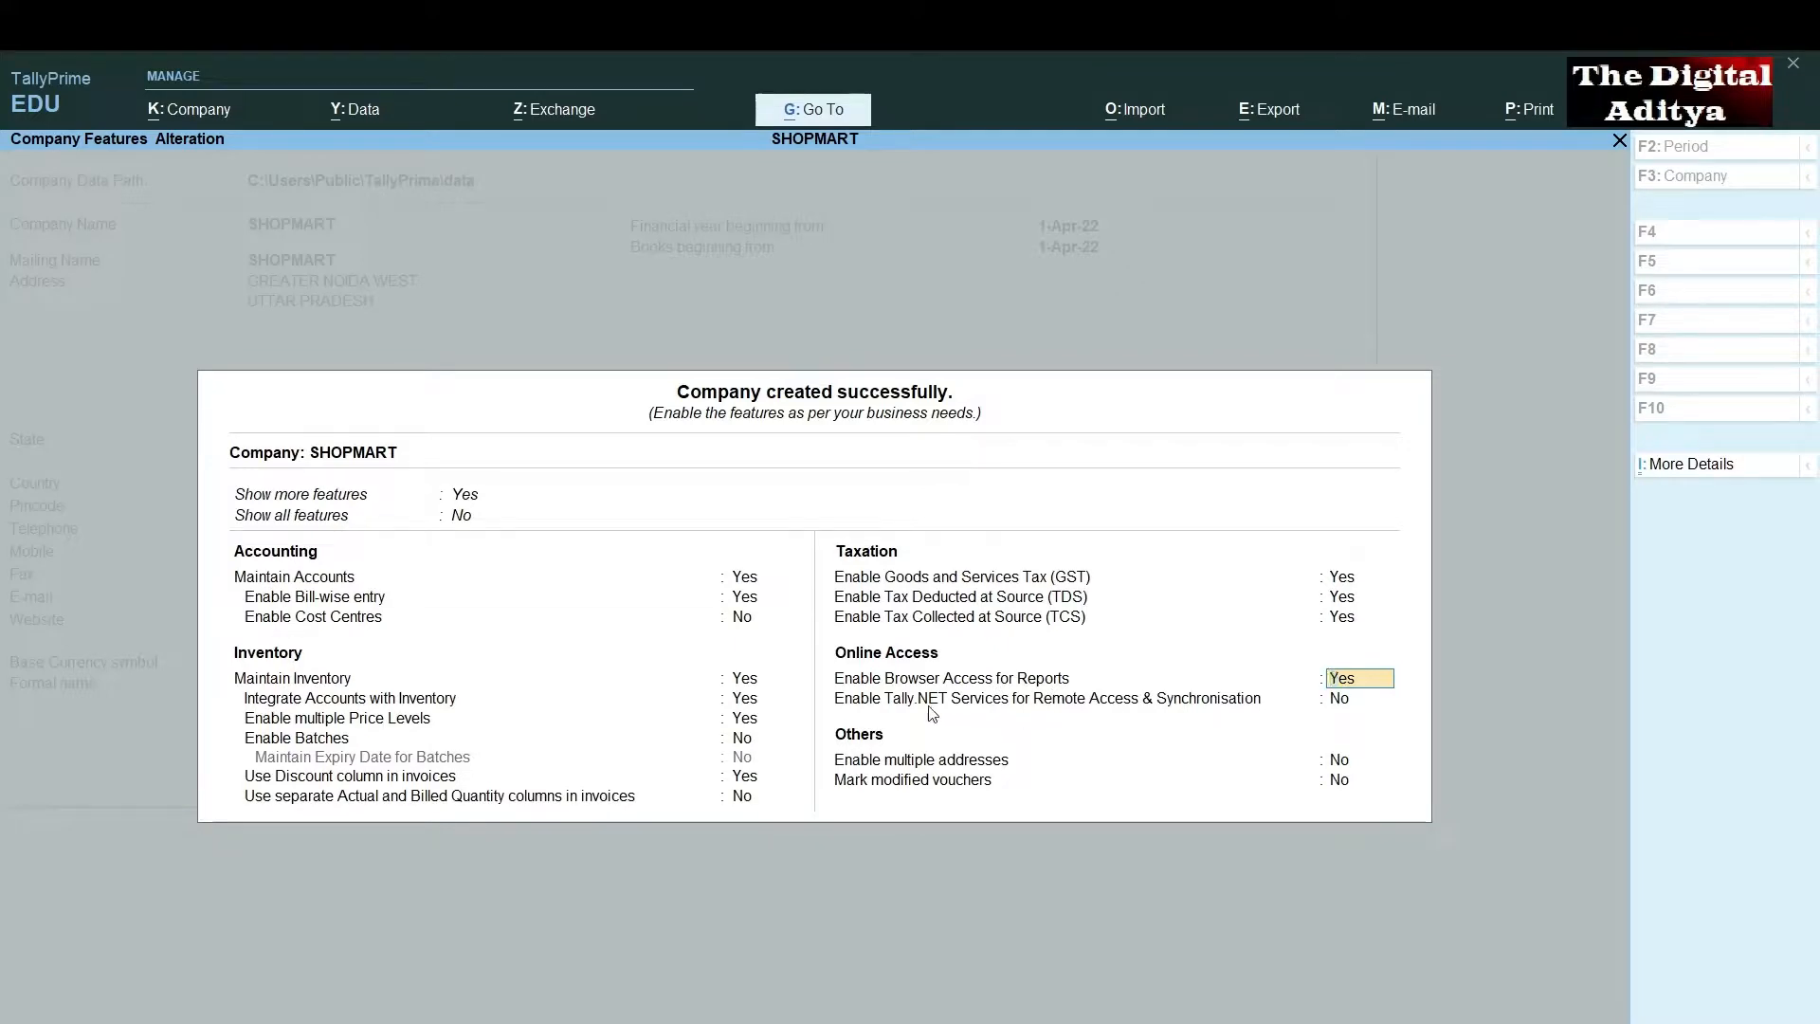
pyautogui.press('Return')
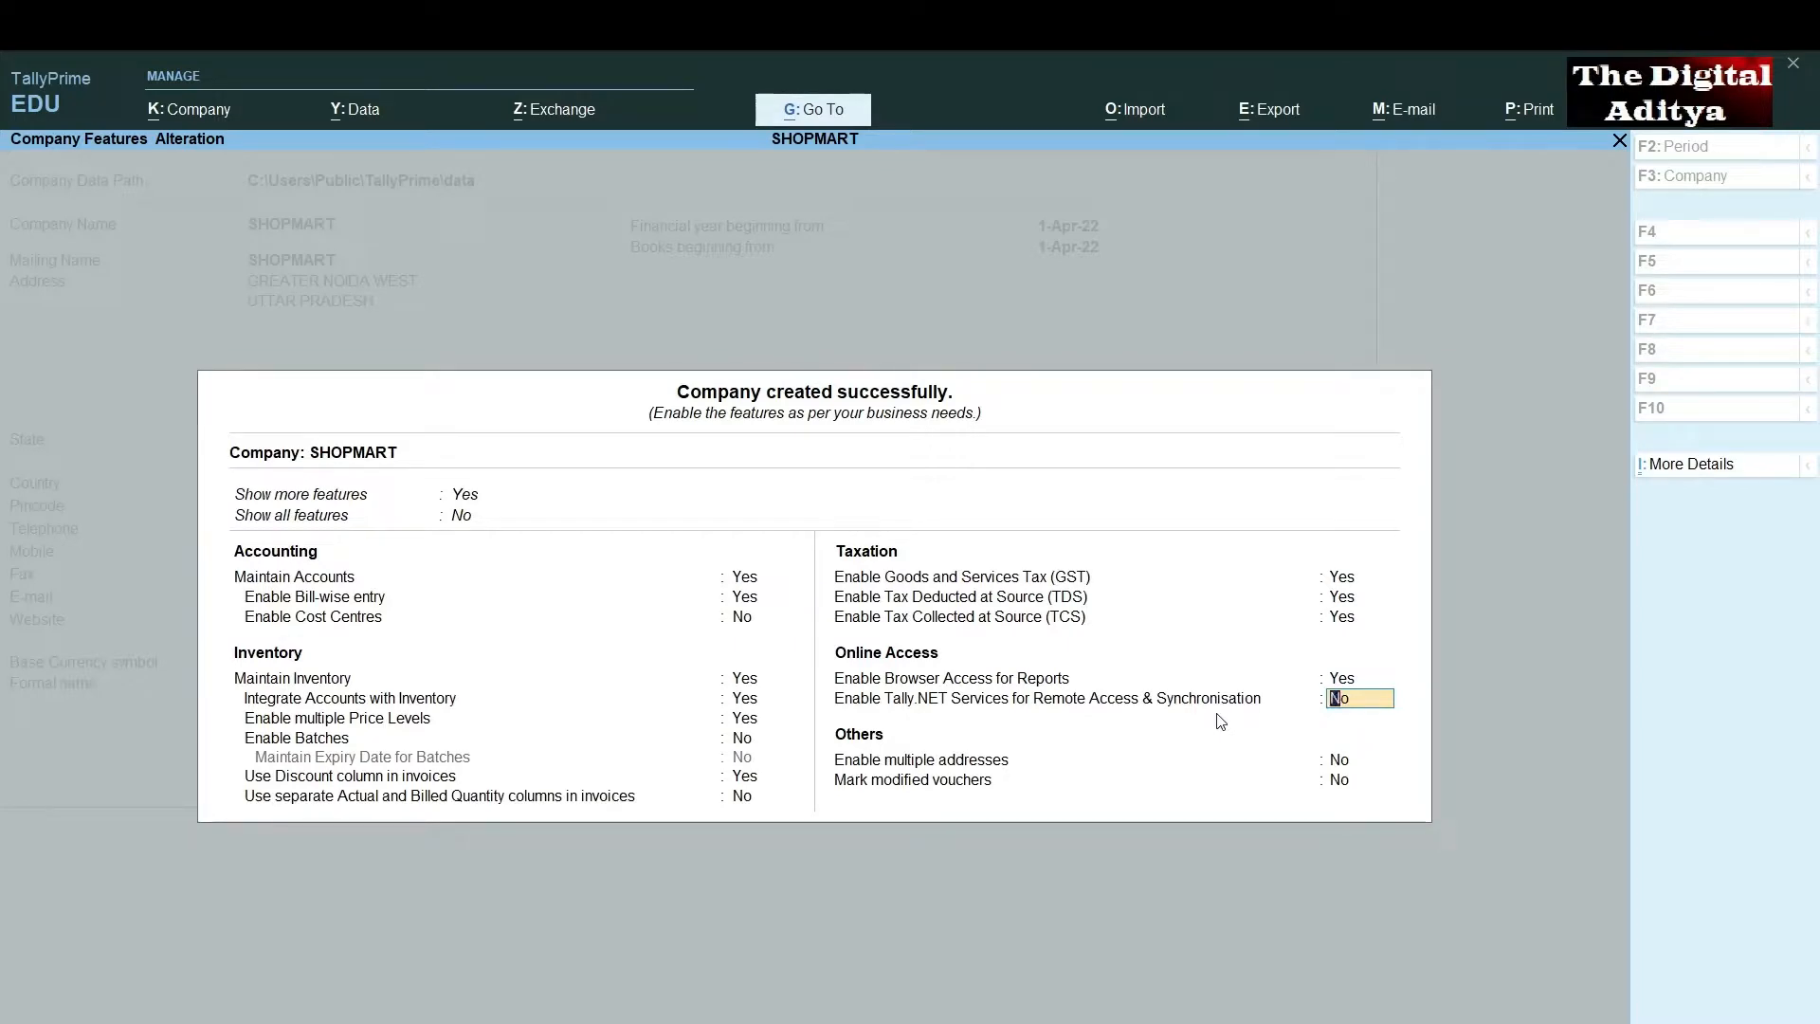
pyautogui.press('Return')
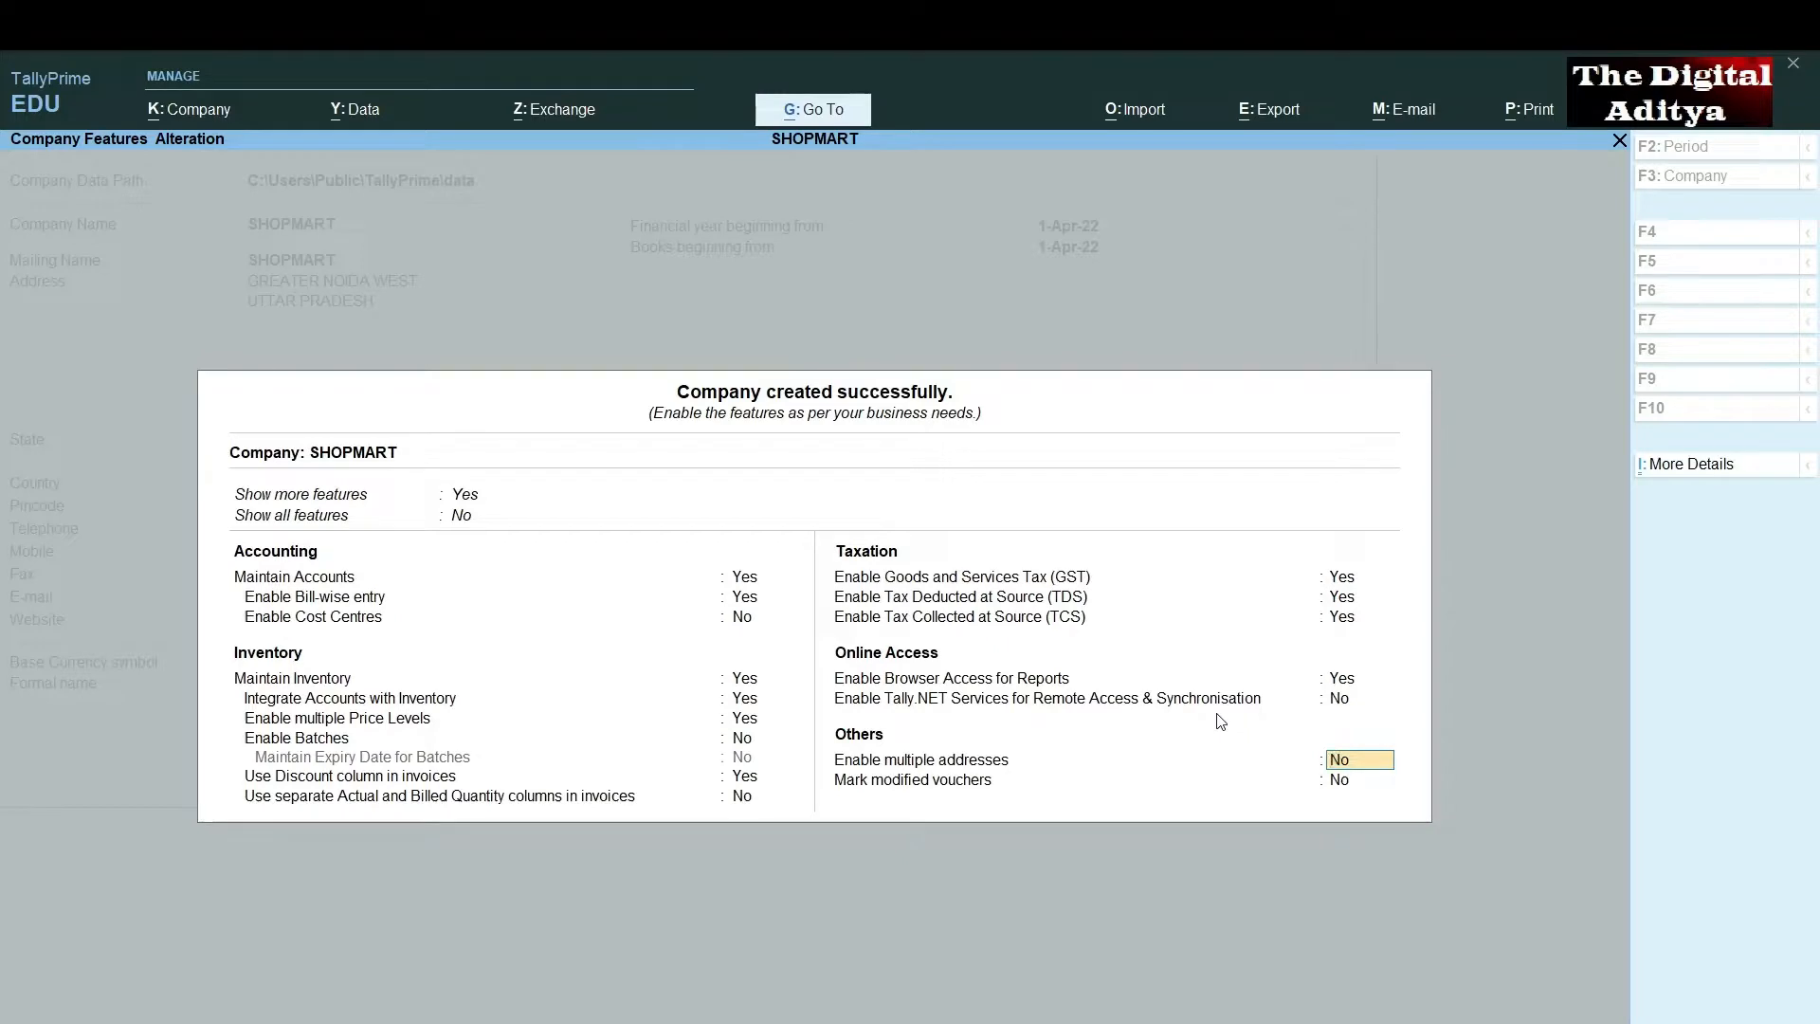
# - Keep multiple addresses and marking of modified vouchers set to No and accept the company features
pyautogui.press('Return')
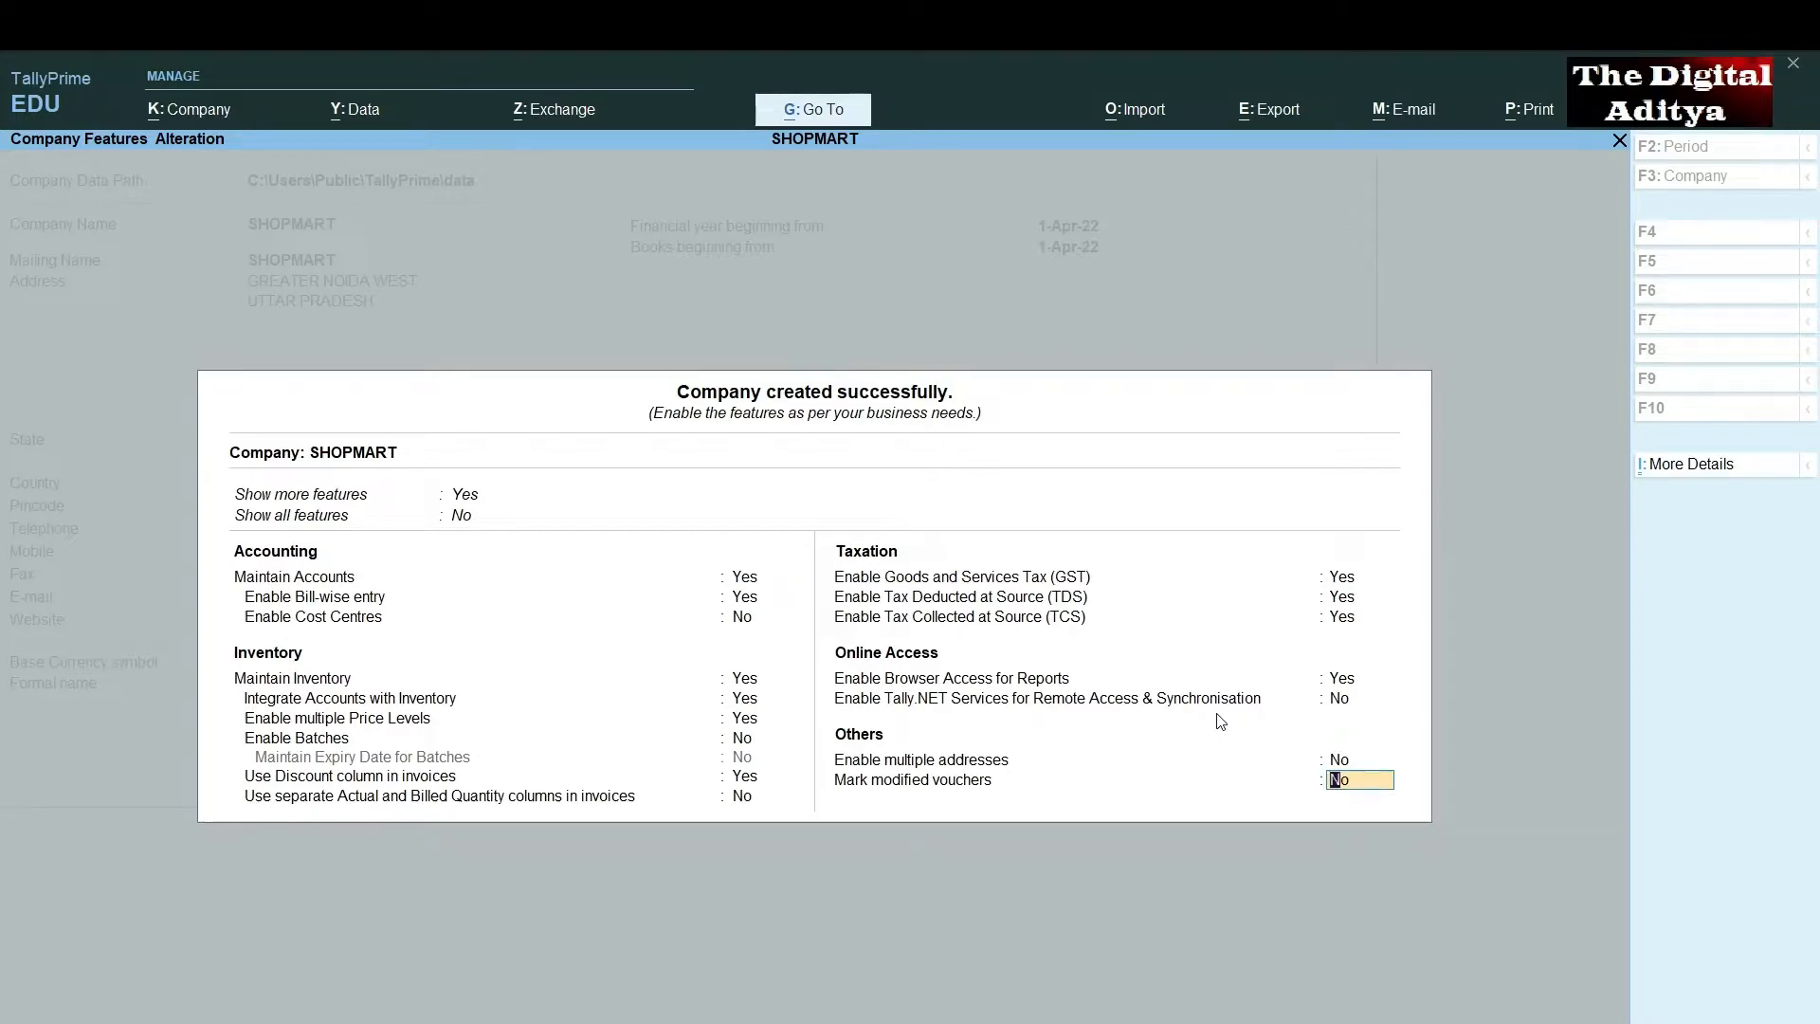
pyautogui.press('Return')
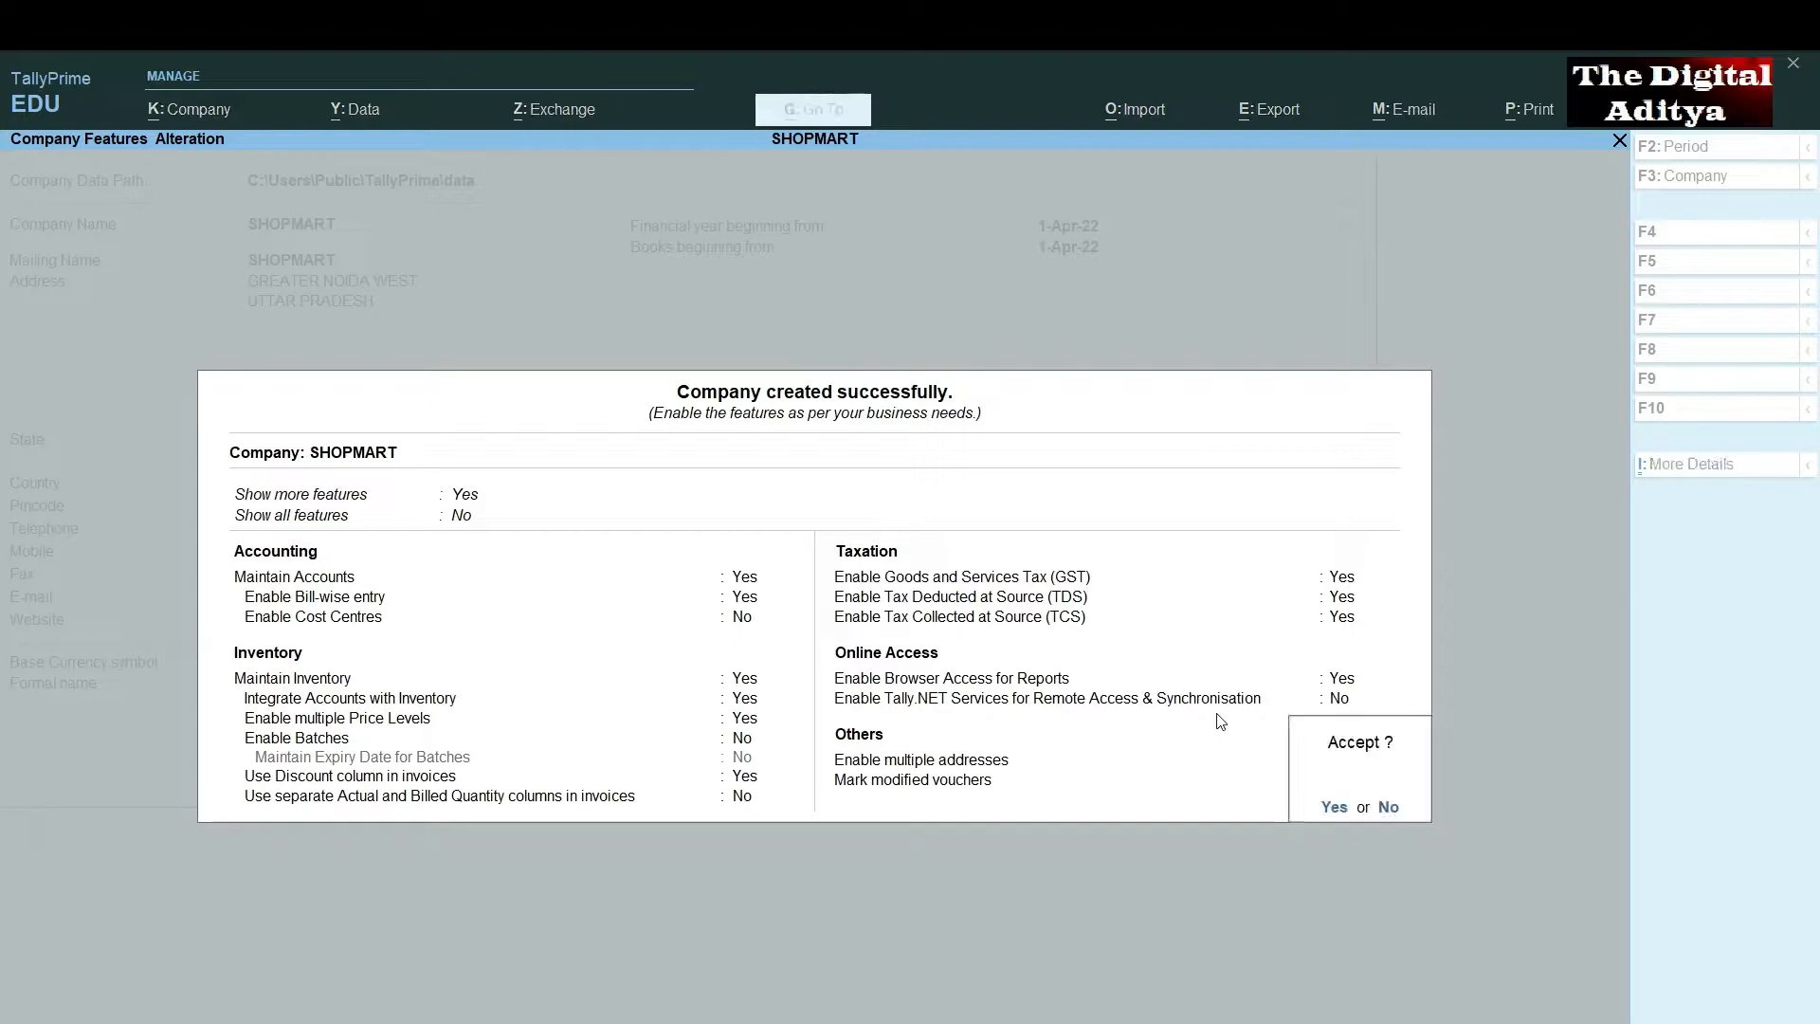
pyautogui.press('Return')
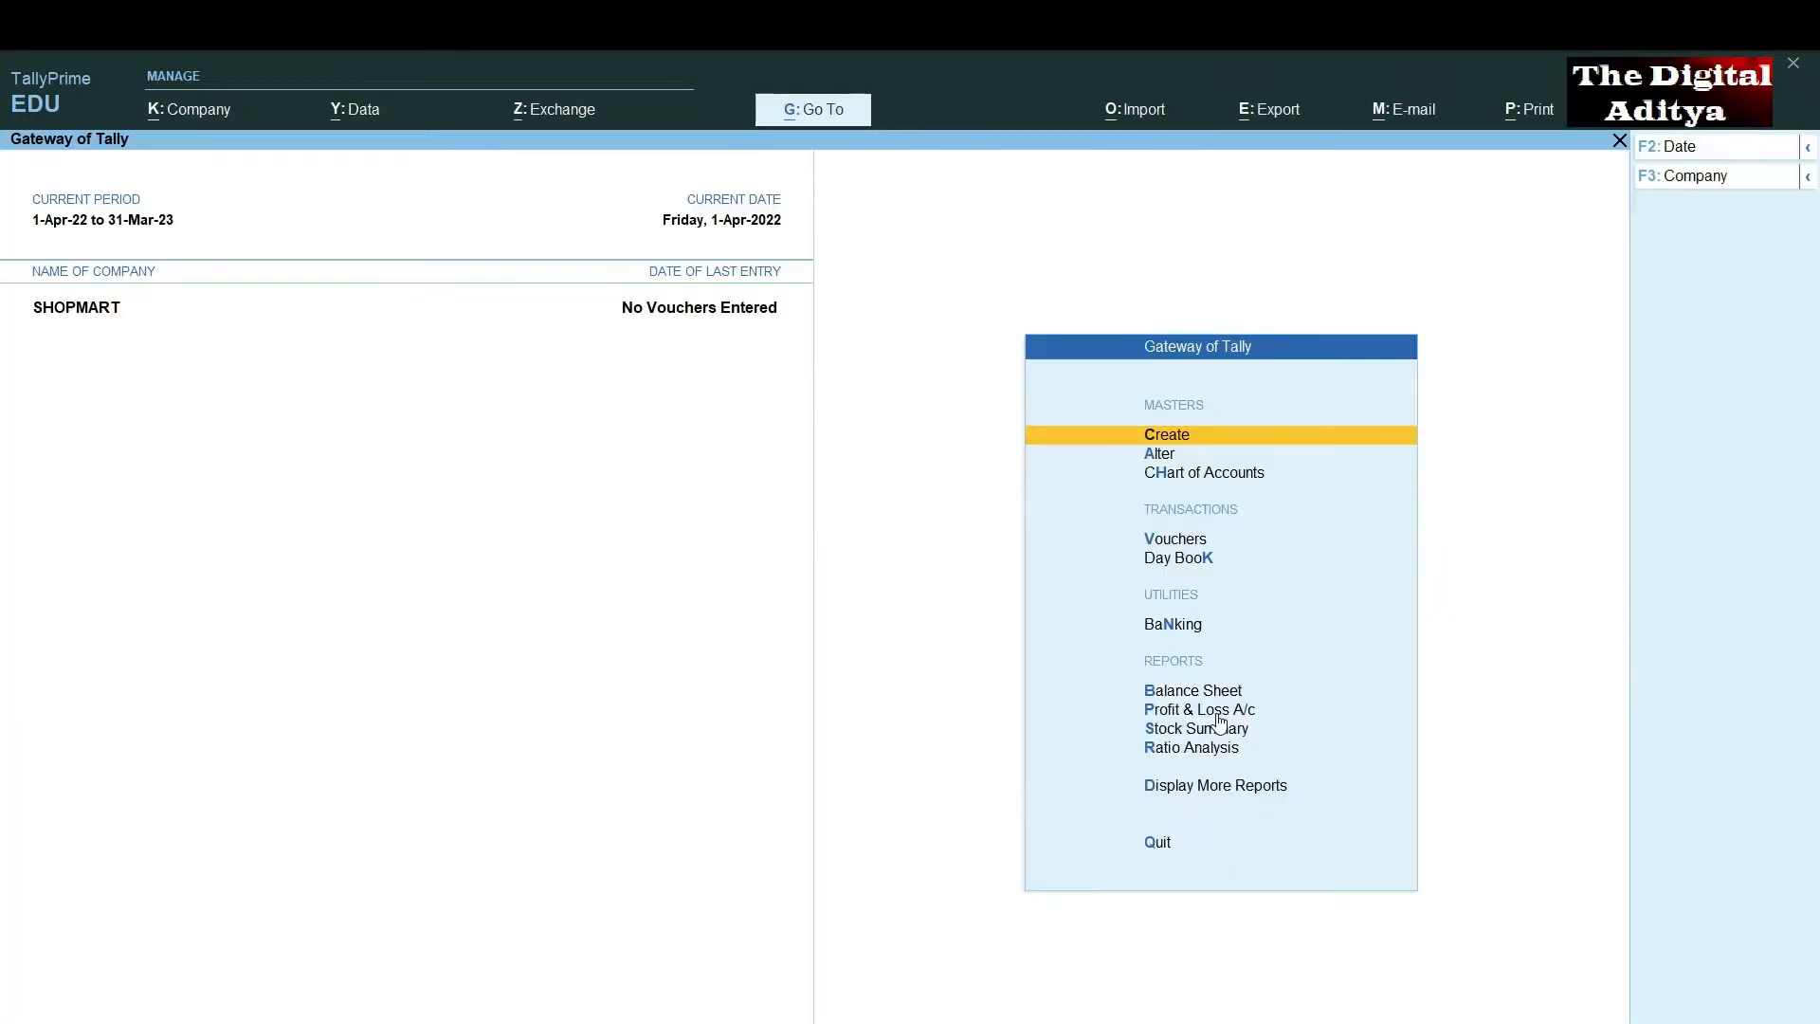